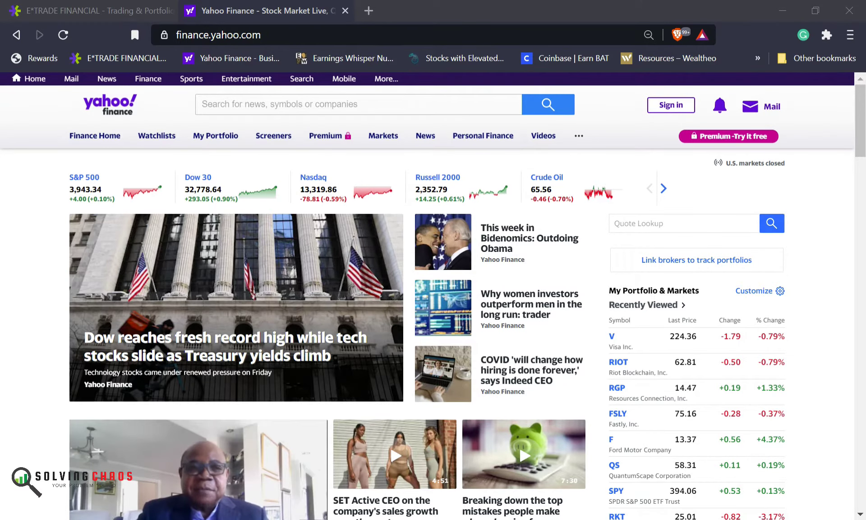
Step: Check that the OptionsData log ends at row 6724 after the 3/6/2021 TSLA expirations, then return to E*TRADE
key(alt+Tab)
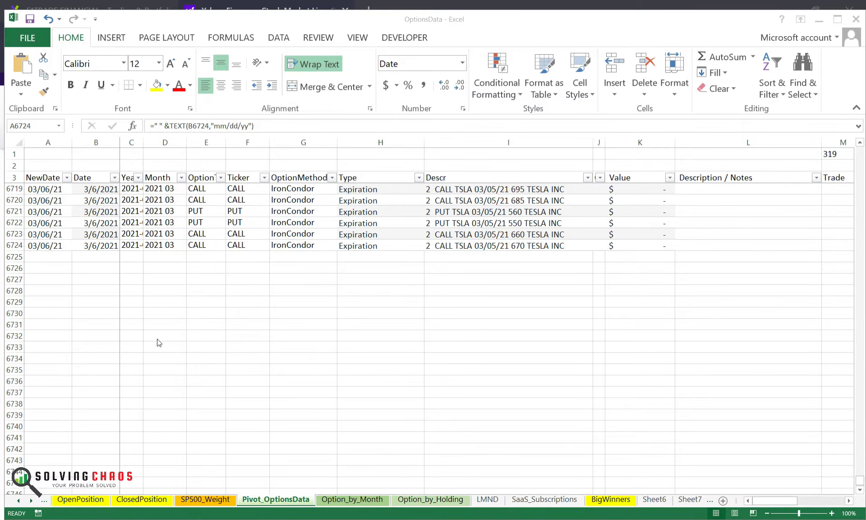
click(55, 244)
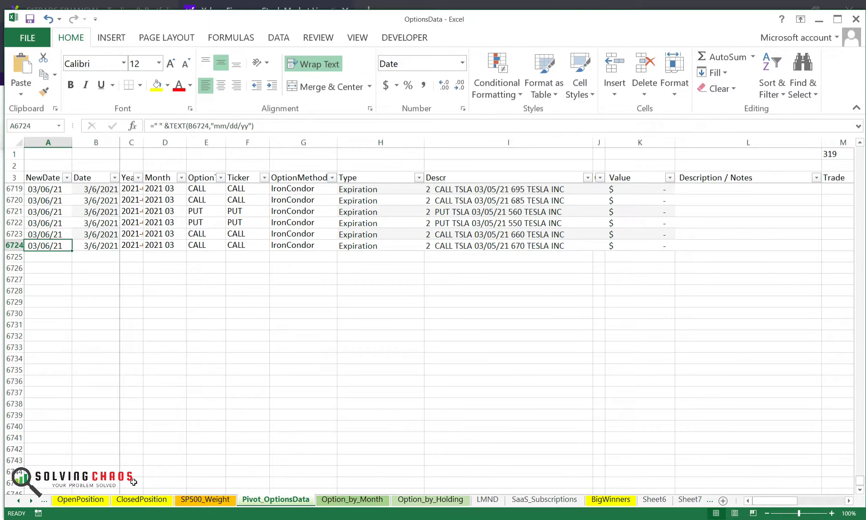
click(51, 260)
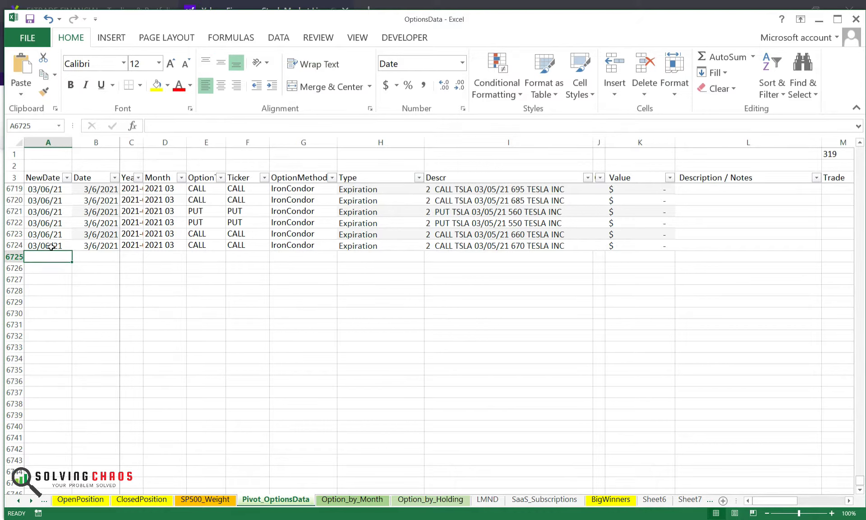
key(alt+Tab)
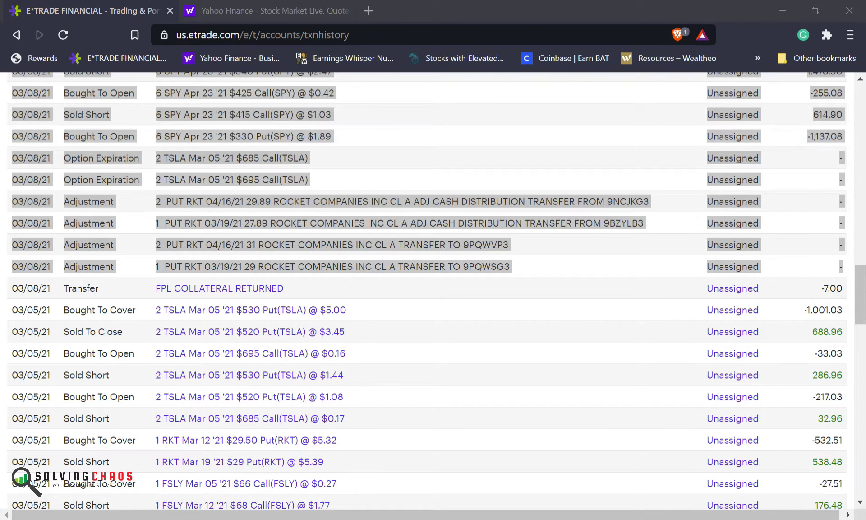
Step: Paste the 03/08 transactions into the log at G6725 and G6737
key(alt+Tab)
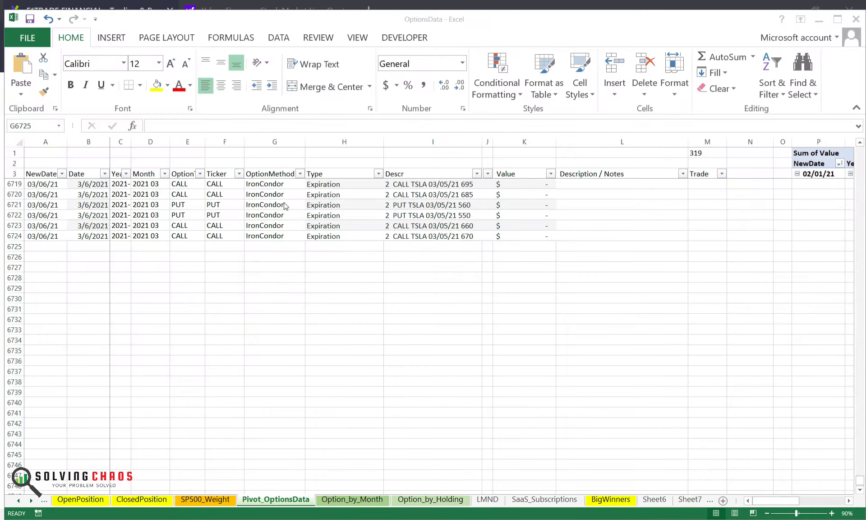
click(269, 247)
key(ctrl+v)
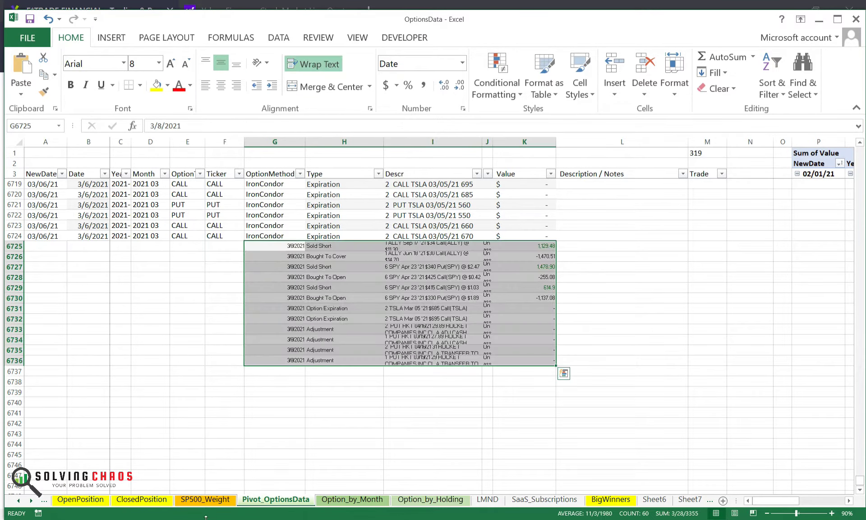
key(alt+Tab)
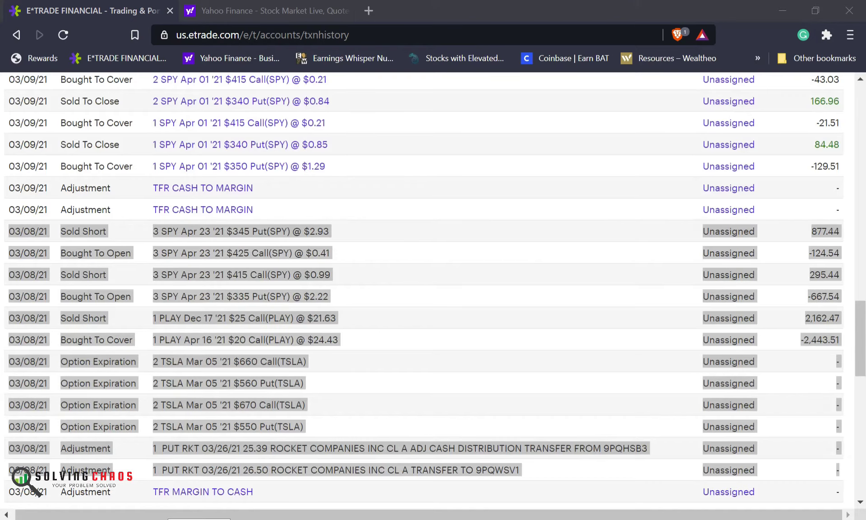
key(alt+Tab)
click(289, 373)
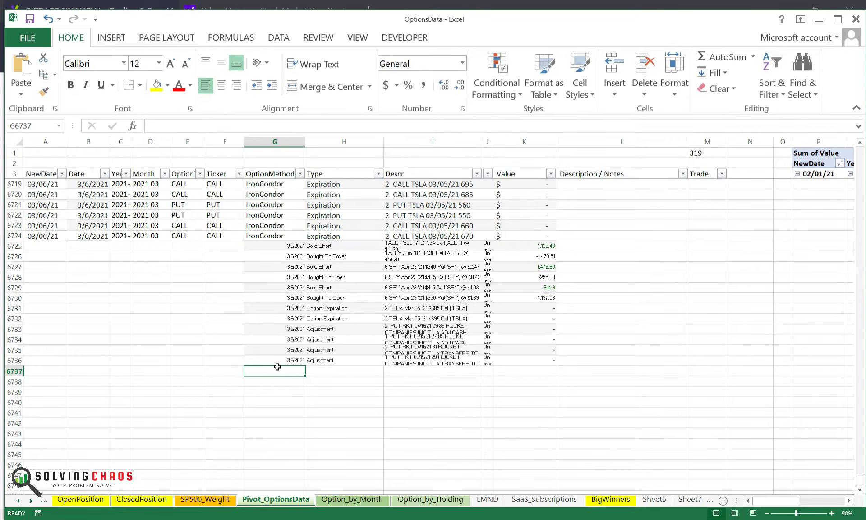
key(ctrl+v)
scroll(262, 379, down, 3)
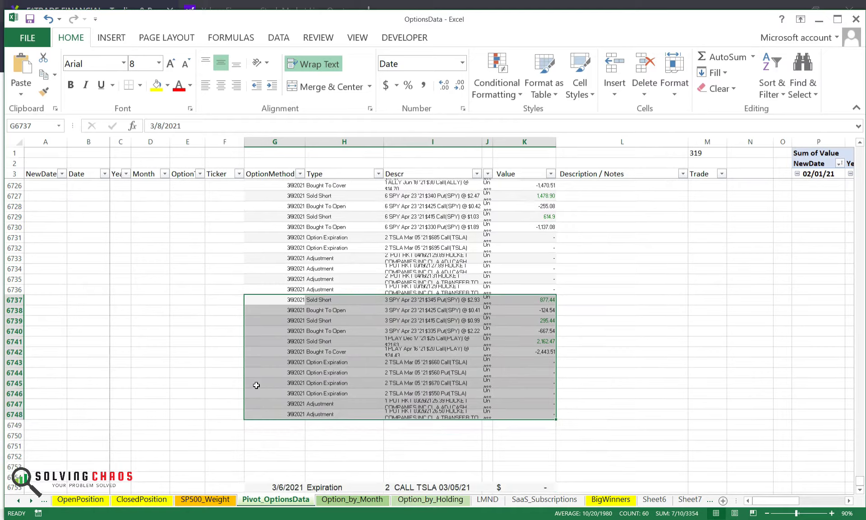
click(250, 412)
Step: Copy the 03/09 trades (AMRN to SPY) into the log at G6749 and G6761
key(alt+Tab)
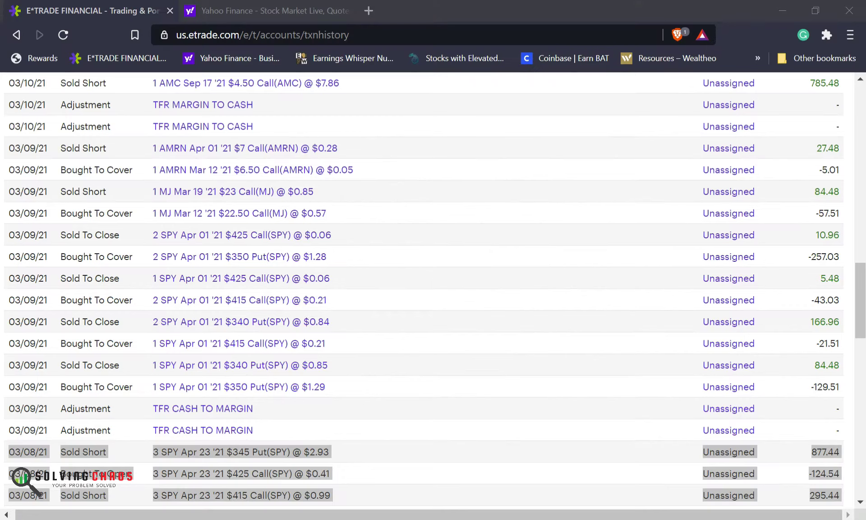
drag(7, 152, 843, 388)
key(alt+Tab)
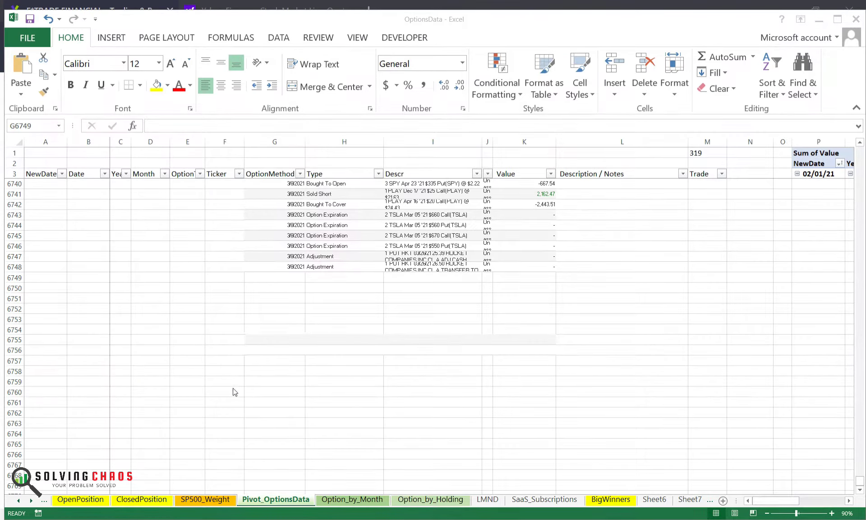
click(267, 277)
key(ctrl+v)
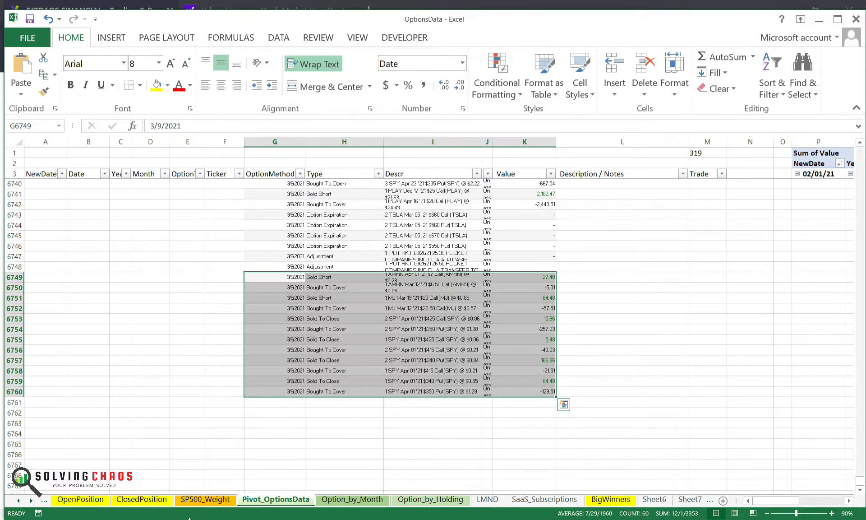
key(alt+Tab)
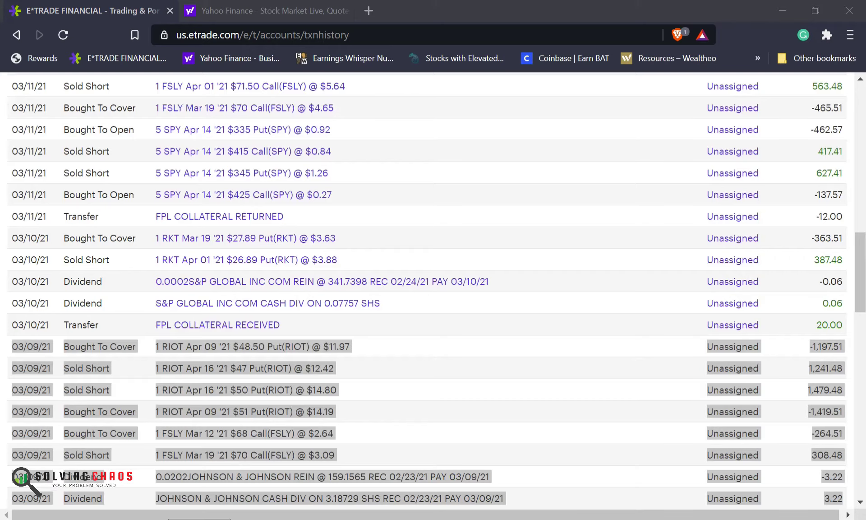
key(alt+Tab)
click(286, 277)
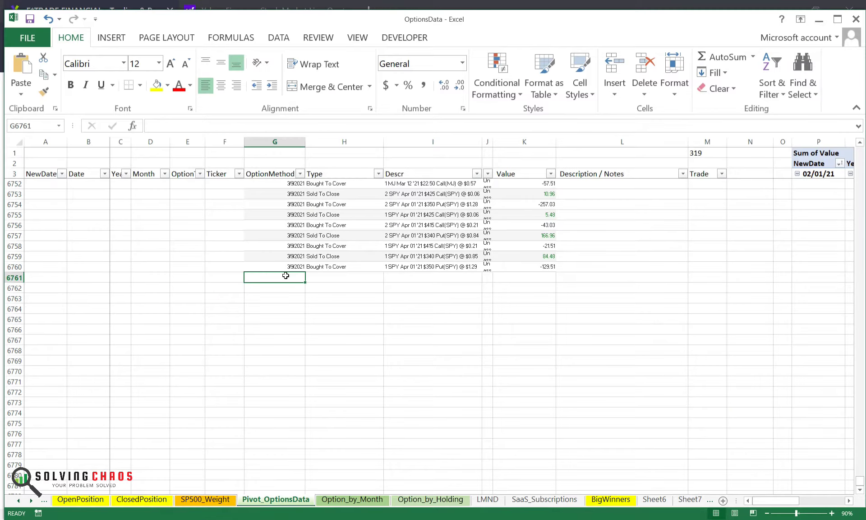
key(ctrl+v)
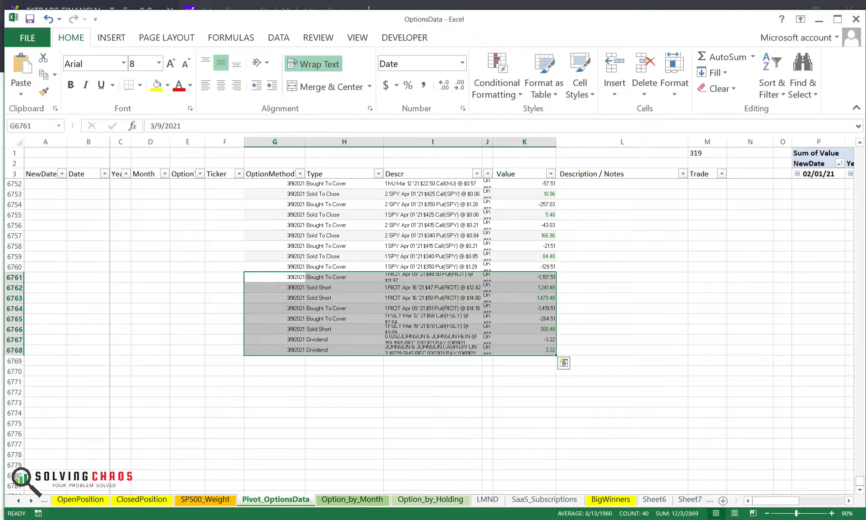
Step: Paste the 03/10 trades at G6769 and G6773, filling the log through row 6782
key(alt+Tab)
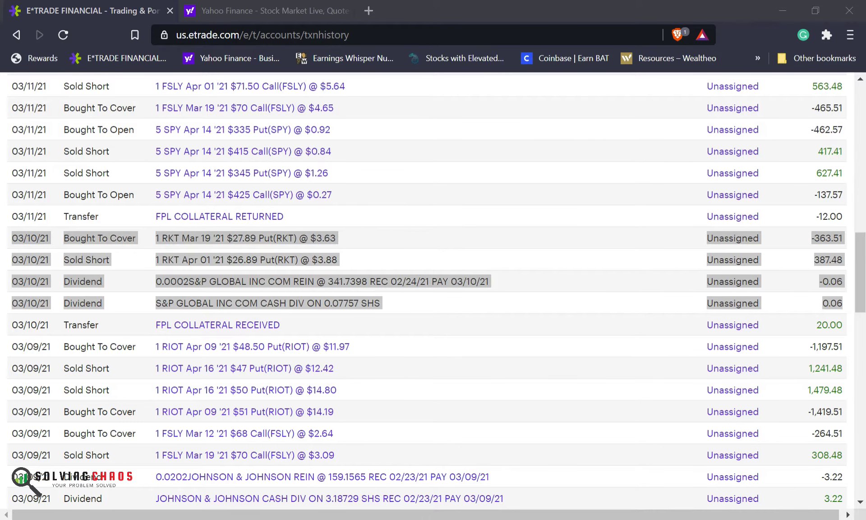
key(alt+Tab)
text(03/10/21	Sold Short	1 RKT Apr 09 '21 $24.89 Put(RKT) @ $2.51	Unassigned	250.48 03/10/21	Bought To Cover	1 RKT Mar 26 '21 $25.39 Put(RKT) @ $2.26	Unassigned	-226.51 03/10/21	Bought To Cover	1 KHC Apr 01 '21 $34.50 Call(KHC) @ $4.86	Unassigned	-486.51 03/10/21	Sold Short	1 KHC Jul 16 '21 $35 Call(KHC) @ $5.13	Unassigned	512.48 03/10/21	Bought To Open	3 SPY Apr 14 '21 $420 Call(SPY) @ $0.35	Unassigned	-106.54 03/10/21	Bought To Open	3 SPY Apr 14 '21 $340 Put(SPY) @ $1.35	Unassigned	-406.54 03/10/21	Sold Short	3 SPY Apr 14 '21 $410 Call(SPY) @ $1.10	Unassigned	328.44 03/10/21	Sold Short	3 SPY Apr 14 '21 $350 Put(SPY) @ $1.88	Unassigned	562.44 03/10/21	Bought To Cover	1 AMC Jun 18 '21 $3.50 Call(AMC) @ $8.45	Unassigned	-845.51 03/10/21	Sold Short	1 AMC Sep 17 '21 $4.50 Call(AMC) @ $7.86	Unassigned	785.48)
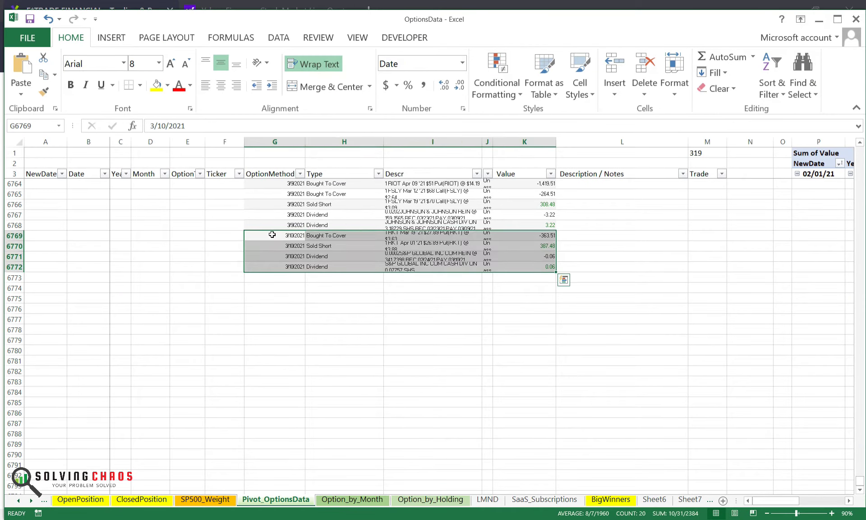
key(alt+Tab)
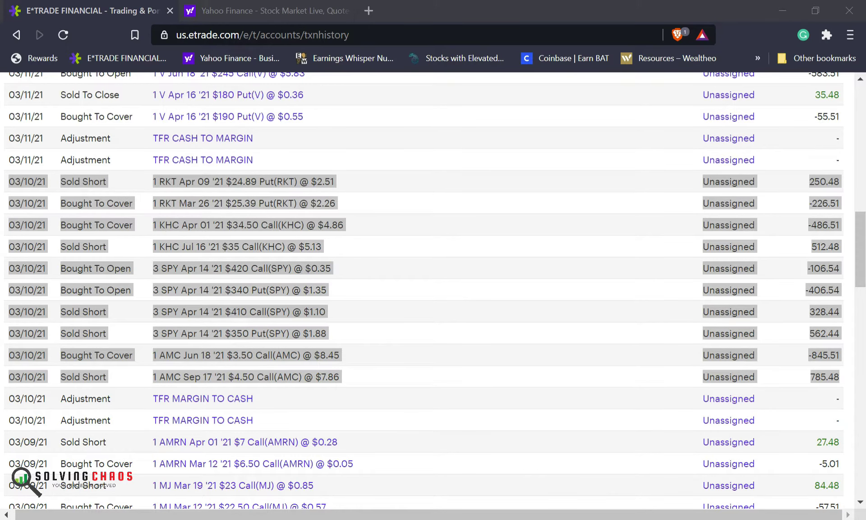
key(alt+Tab)
click(289, 279)
key(ctrl+v)
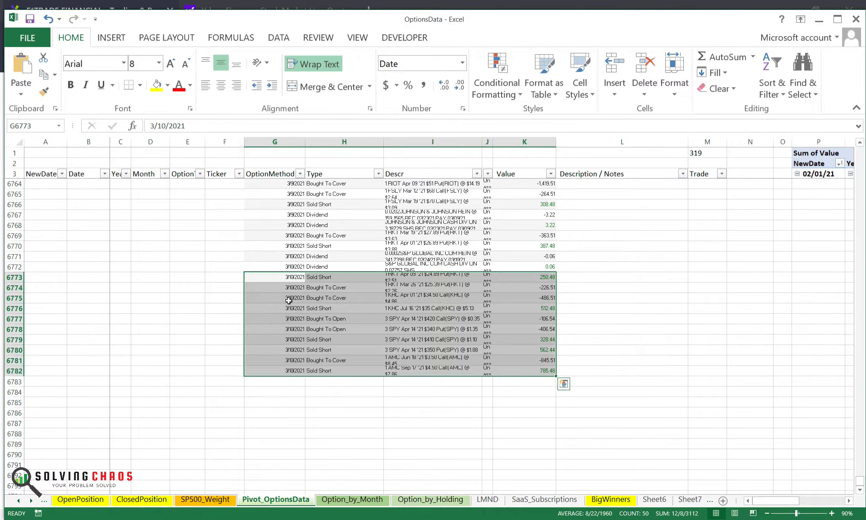
Step: Paste the 03/11 MJ and V option trades into the log at G6783 and G6793
scroll(276, 334, down, 2)
click(276, 319)
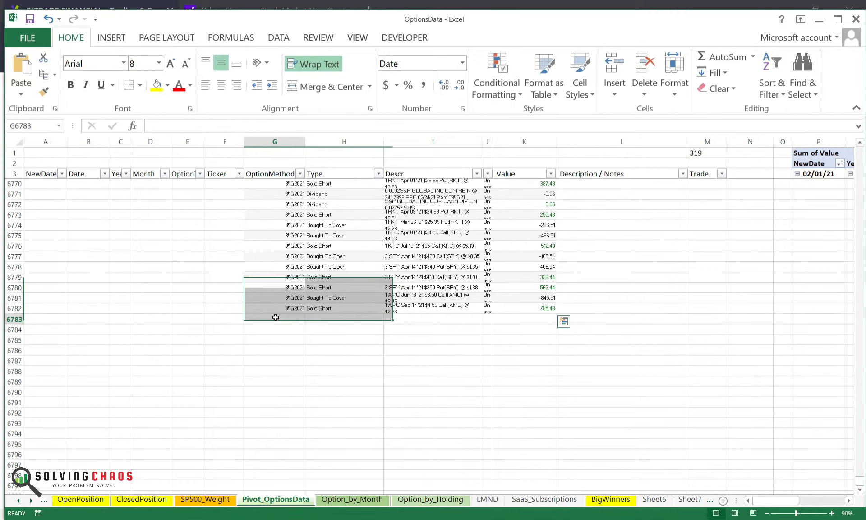
scroll(247, 411, down, 2)
key(alt+Tab)
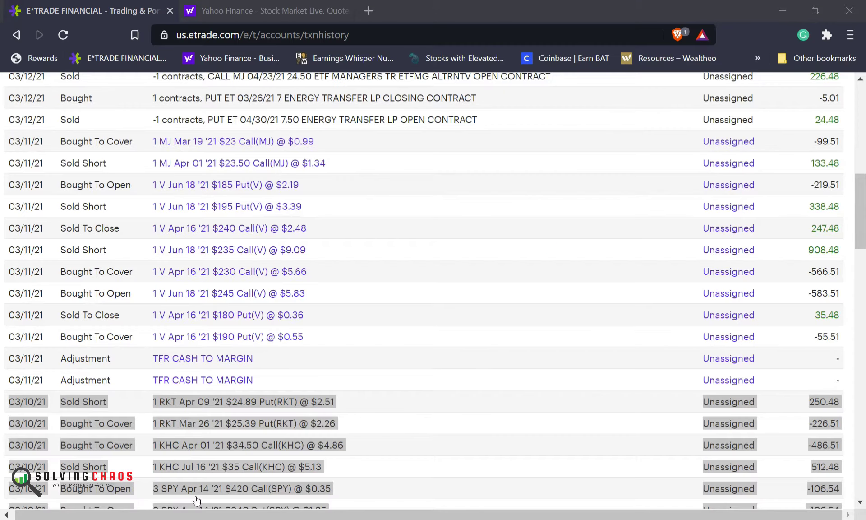
click(14, 143)
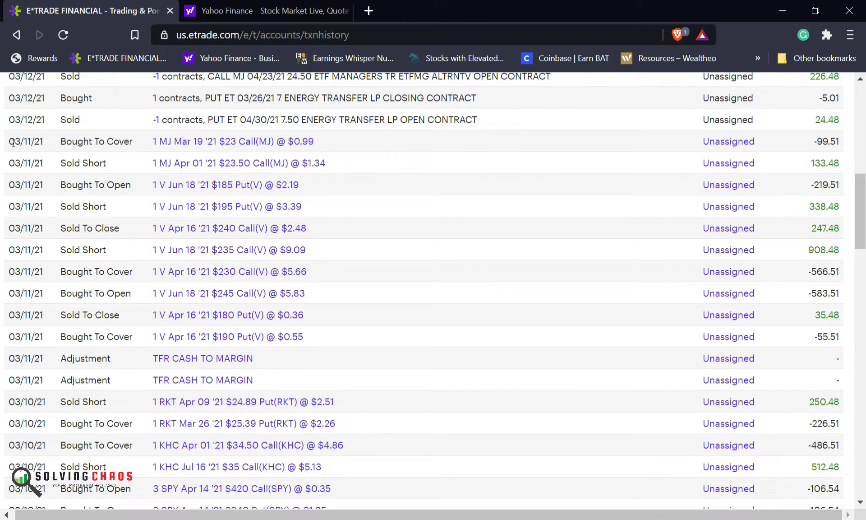
drag(9, 143, 840, 341)
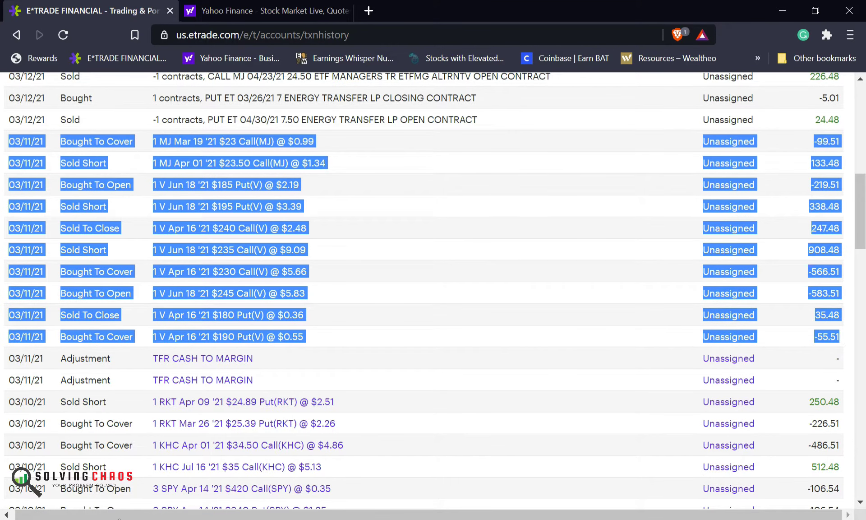
key(alt+Tab)
click(272, 257)
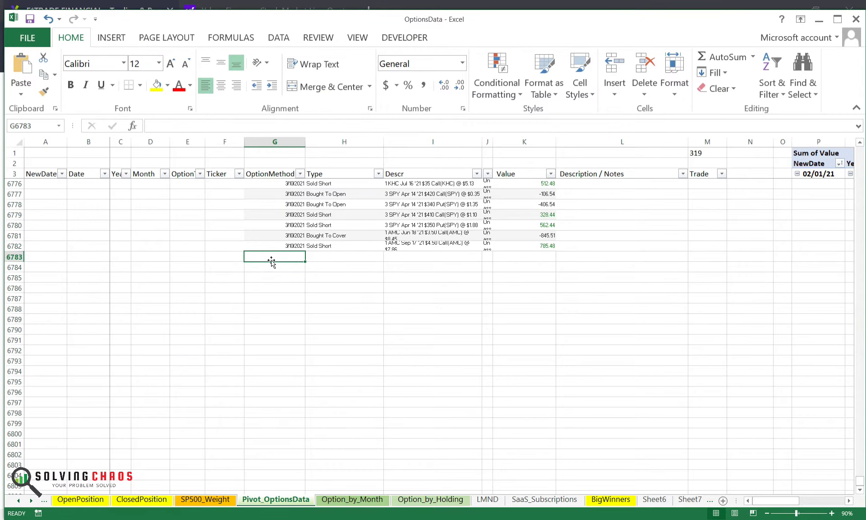
key(ctrl+v)
scroll(246, 340, down, 4)
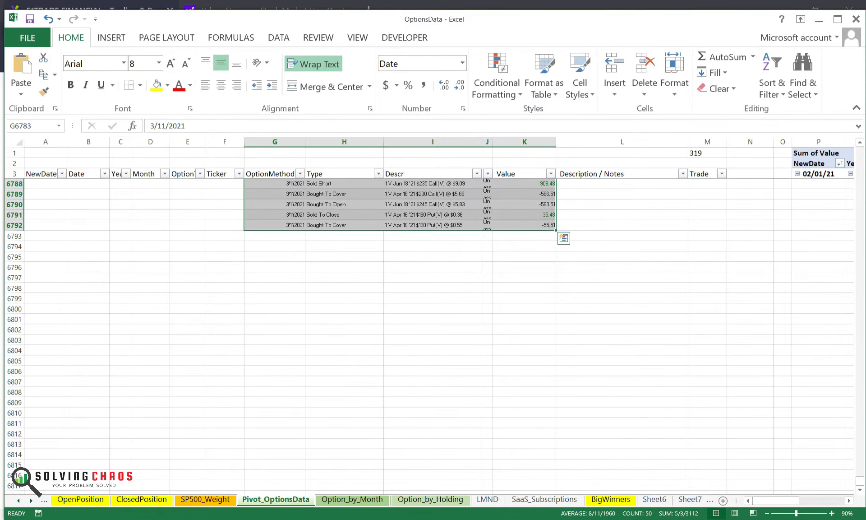
scroll(270, 373, up, 1)
click(271, 267)
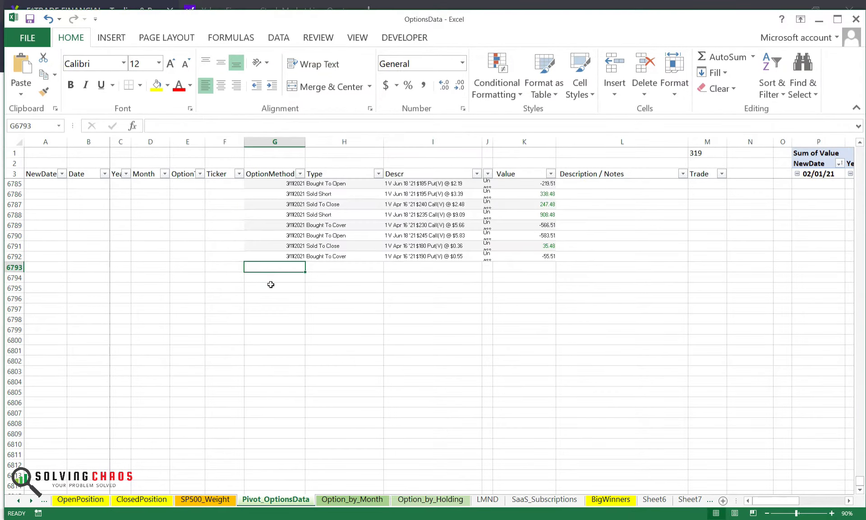
key(ctrl+v)
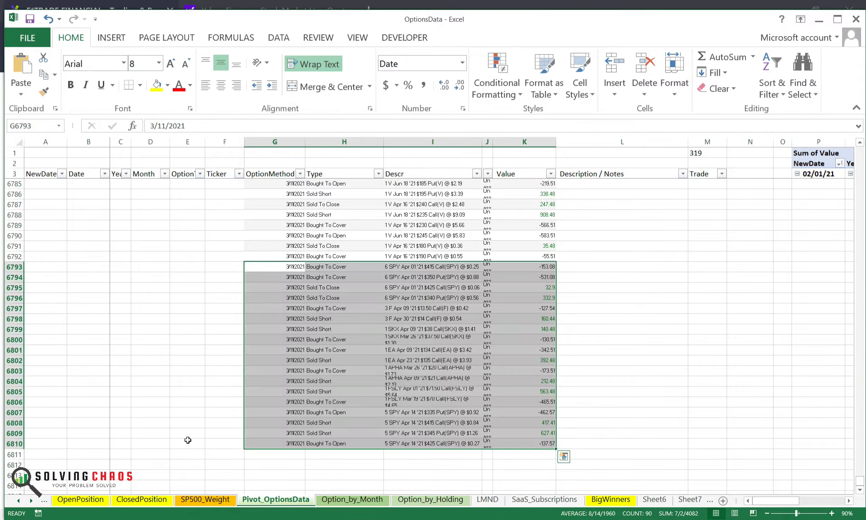
Step: Paste the 03/12 transactions at G6811 and copy the remaining 03/12/21 rows for the next empty row
key(alt+Tab)
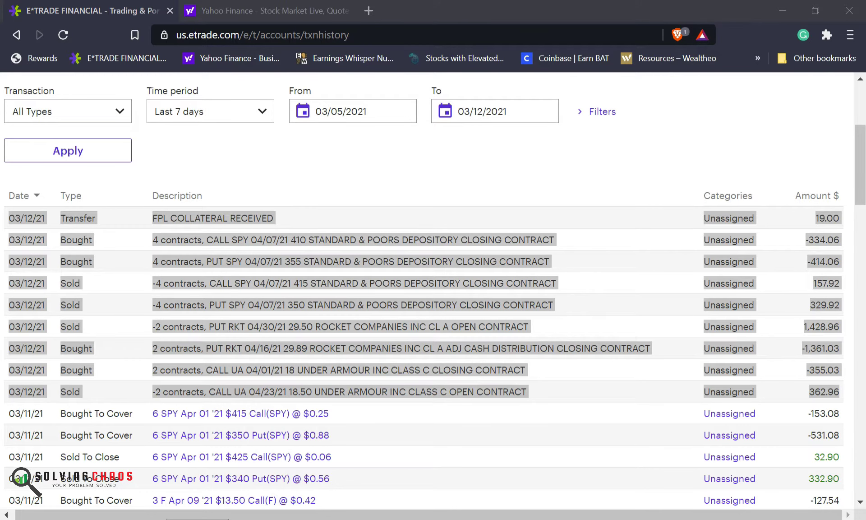
key(alt+Tab)
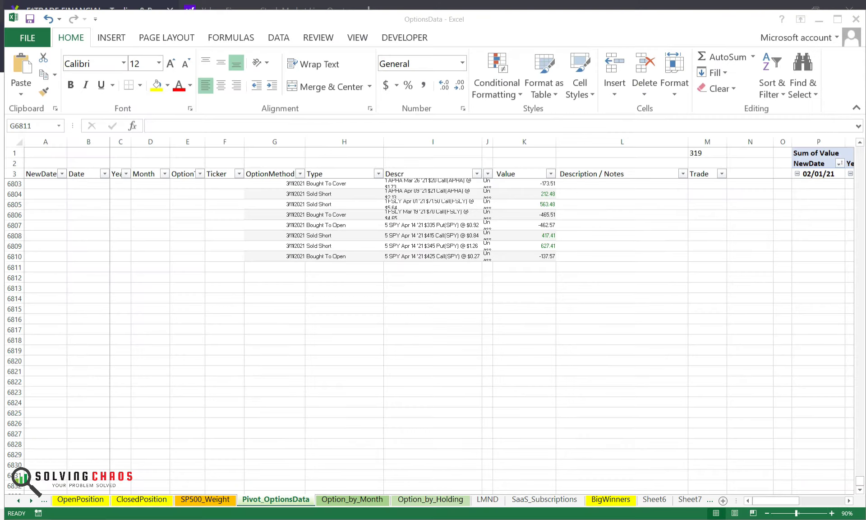
click(275, 267)
key(ctrl+v)
key(alt+Tab)
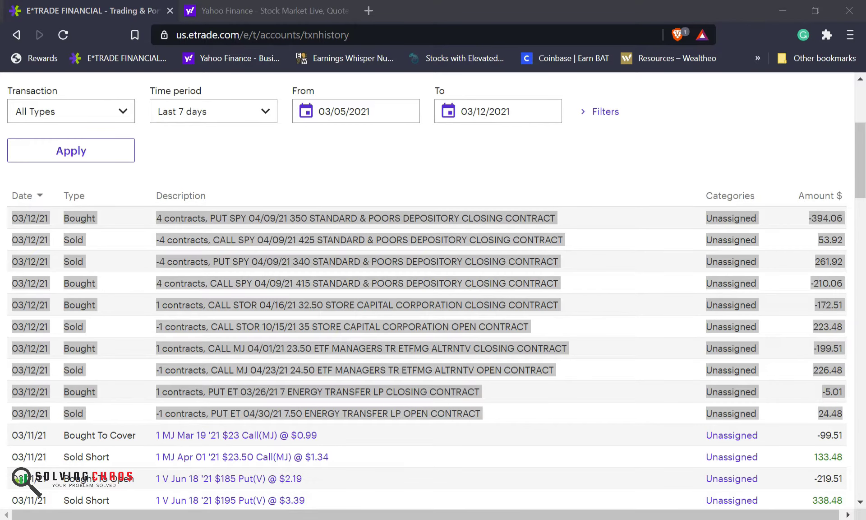
key(ctrl+c)
key(alt+Tab)
click(280, 360)
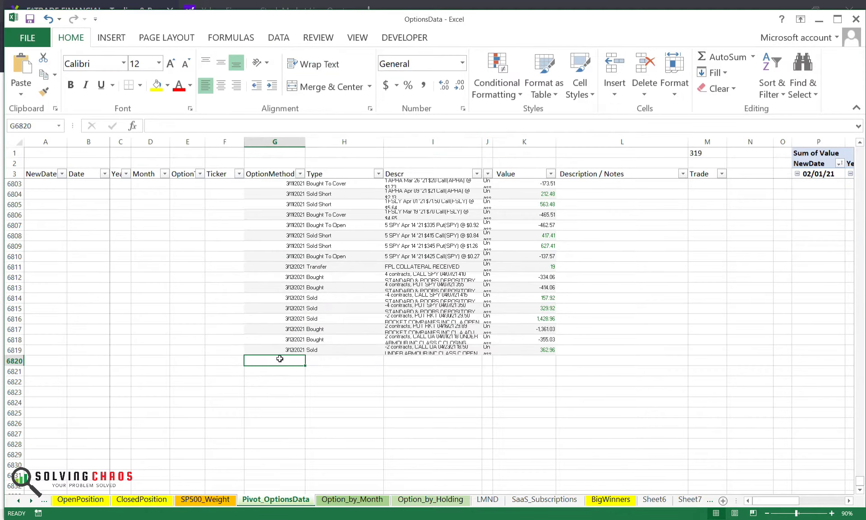
Step: Paste the last 03/12/21 rows so the log ends at row 6822, then zoom to 100%
key(ctrl+v)
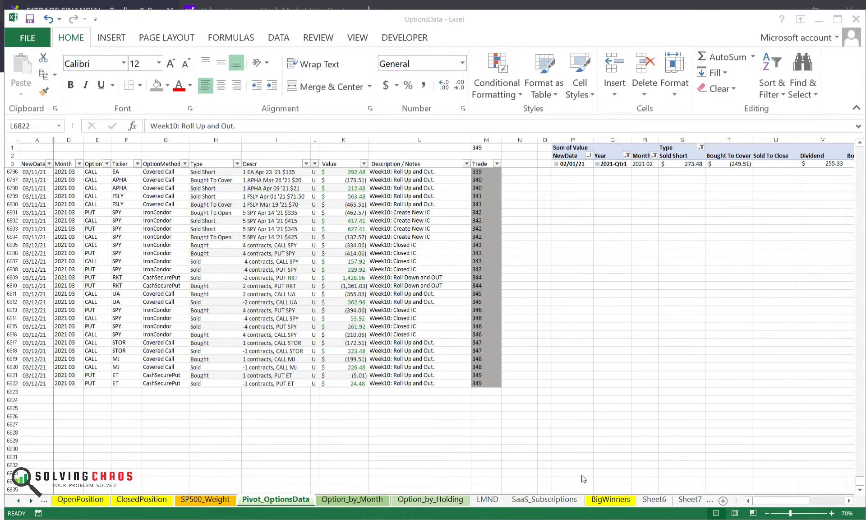
scroll(228, 472, down, 2)
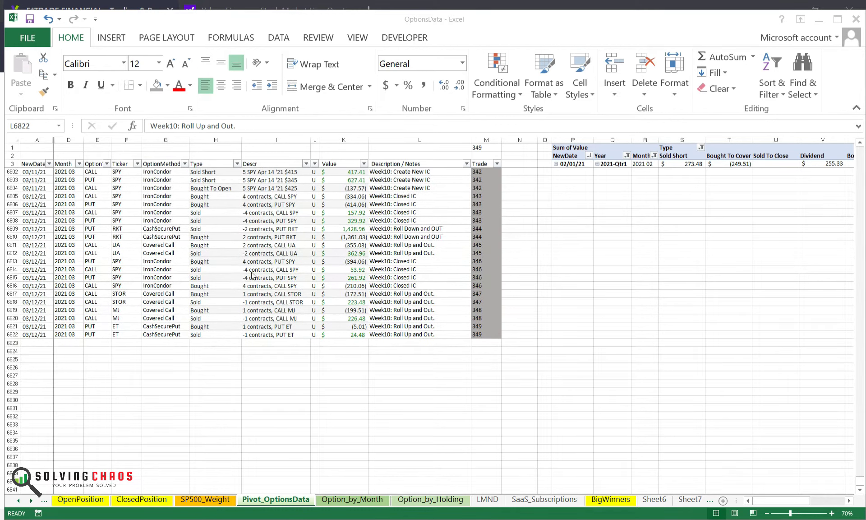
click(832, 513)
click(831, 513)
click(832, 513)
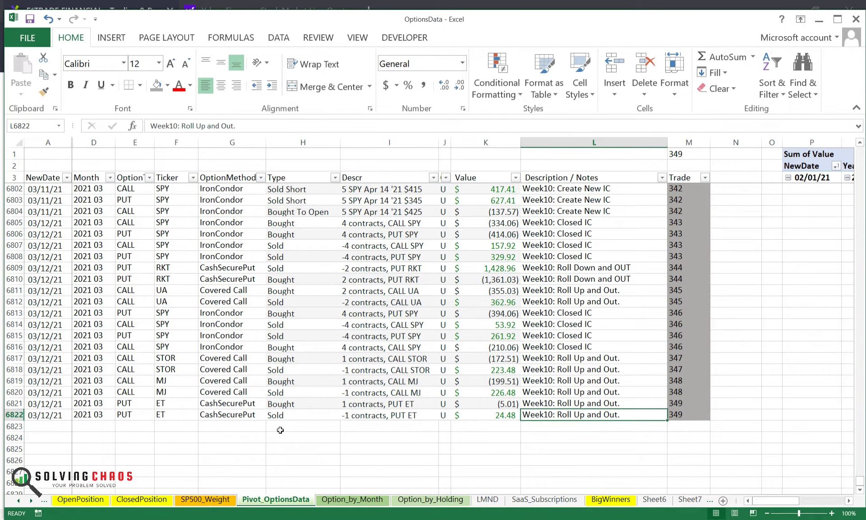
Step: Refresh the options pivot table to include the new trades
click(158, 401)
key(ctrl+Home)
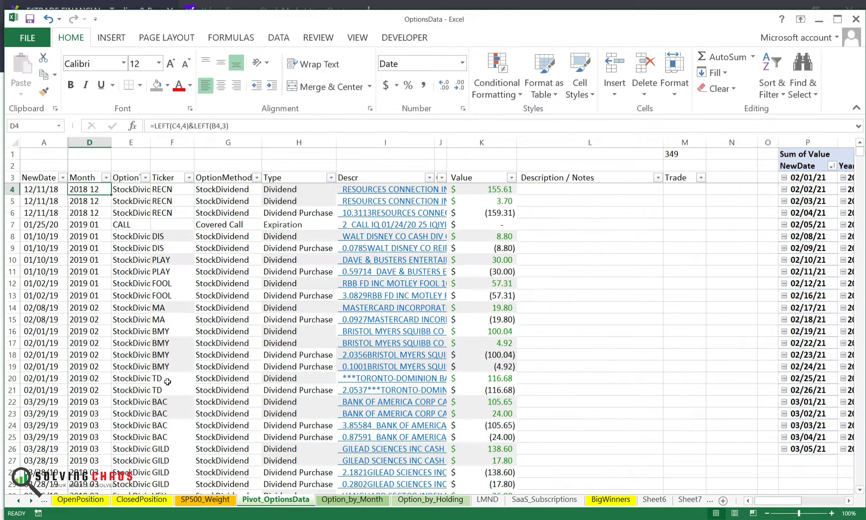
key(Up)
key(Up)
key(Up)
key(Right)
key(Right)
key(Right)
key(Right)
key(Right)
key(Right)
key(Right)
key(Right)
key(Right)
key(Right)
key(Right)
key(Right)
key(Right)
key(Right)
key(Right)
key(Right)
key(Right)
key(Right)
key(Right)
key(Right)
key(Right)
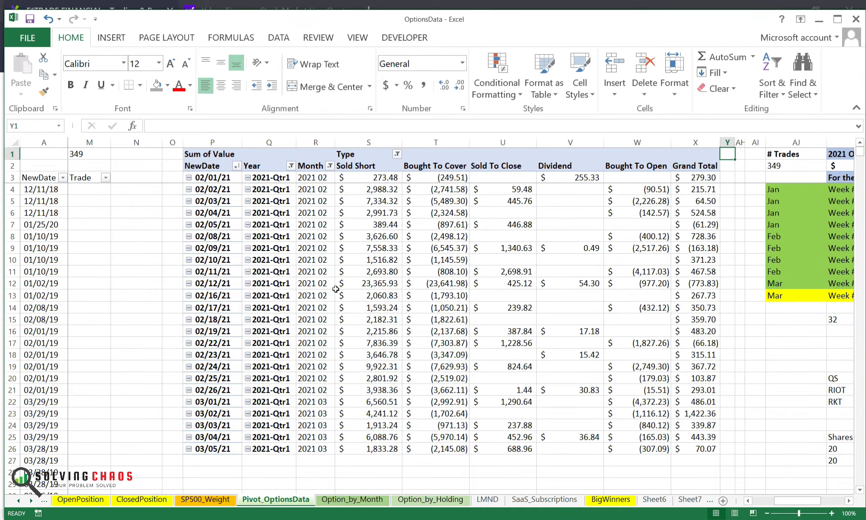
right_click(359, 282)
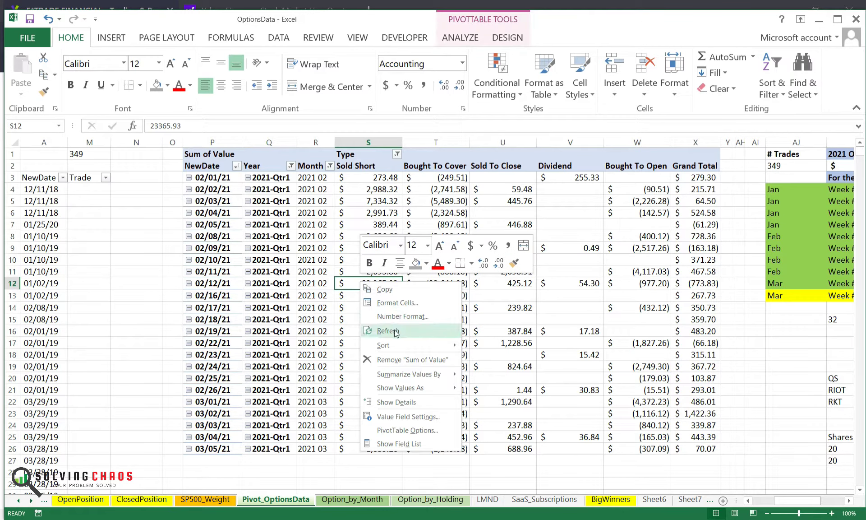
click(388, 331)
scroll(394, 330, down, 4)
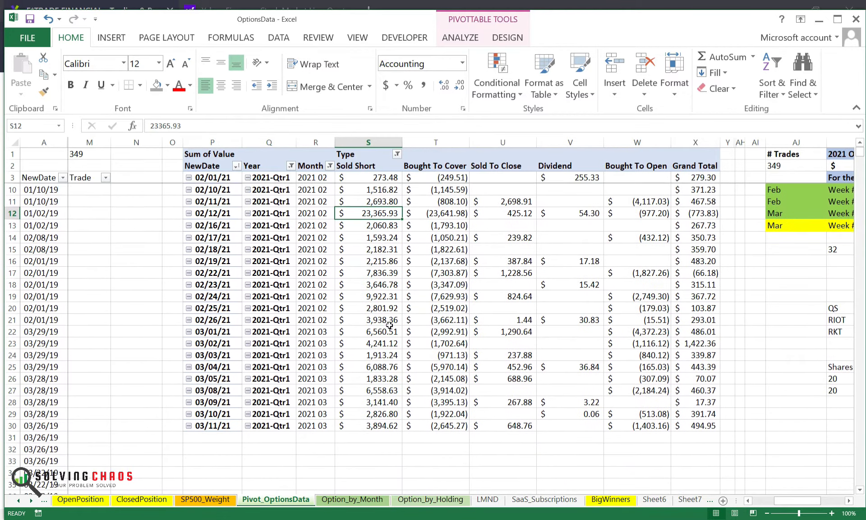
scroll(391, 327, up, 2)
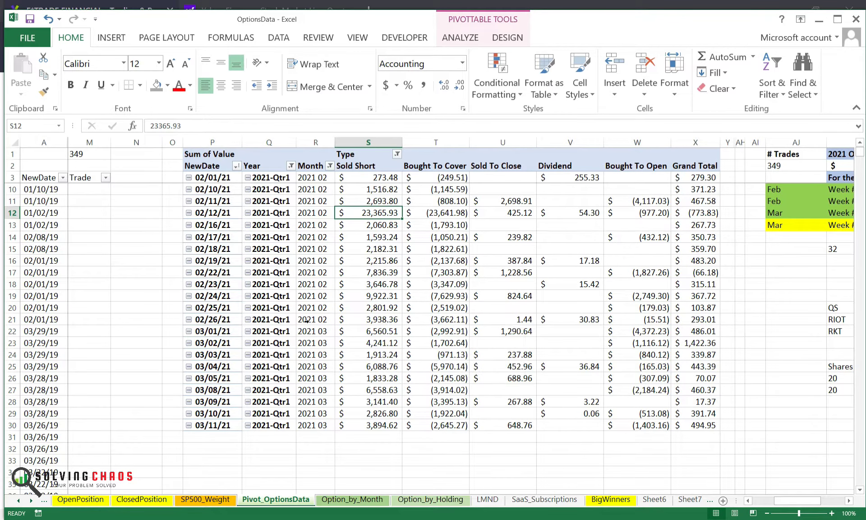
scroll(290, 297, up, 2)
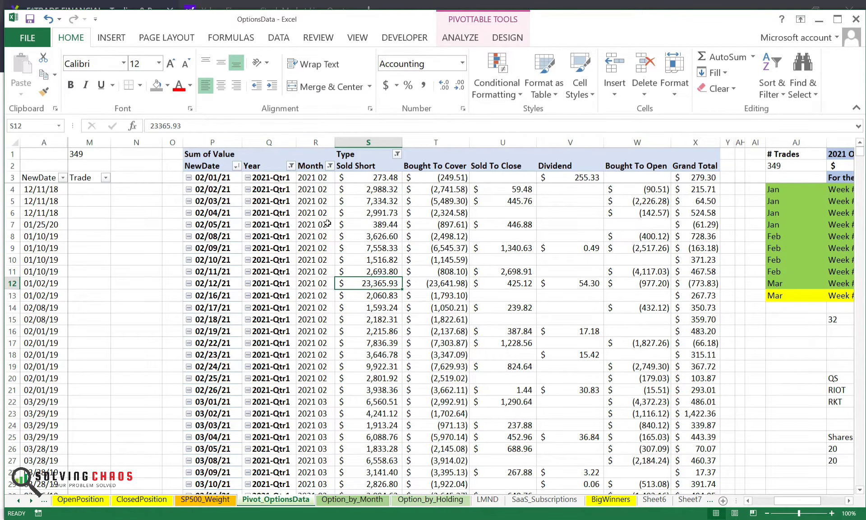
Step: Filter the pivot's Month field to exclude 2021 02 and refresh it again
click(330, 165)
scroll(259, 300, down, 8)
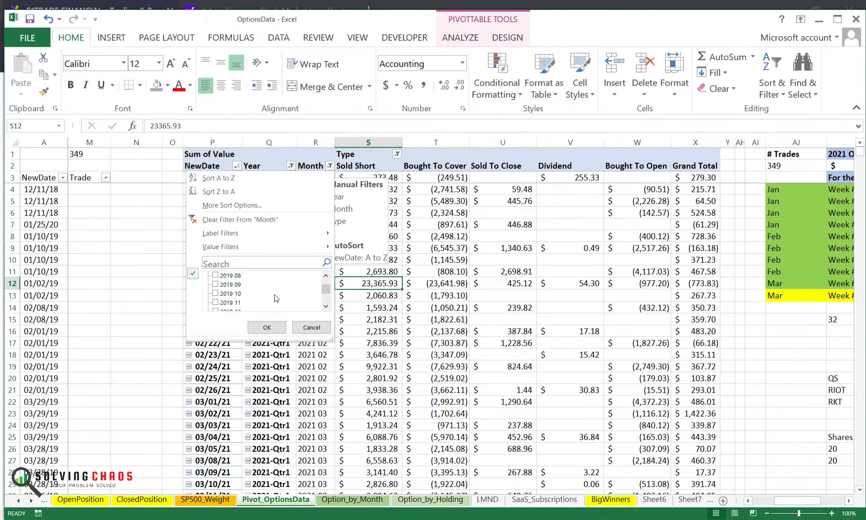
click(215, 294)
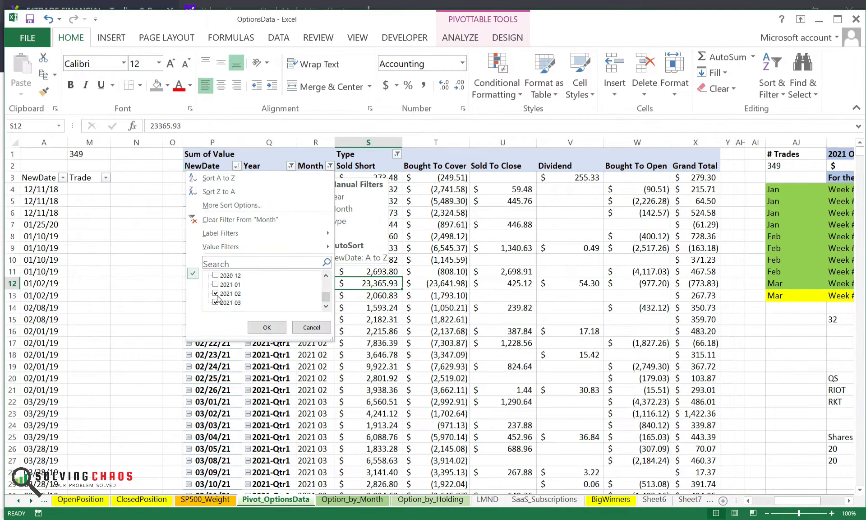
click(267, 327)
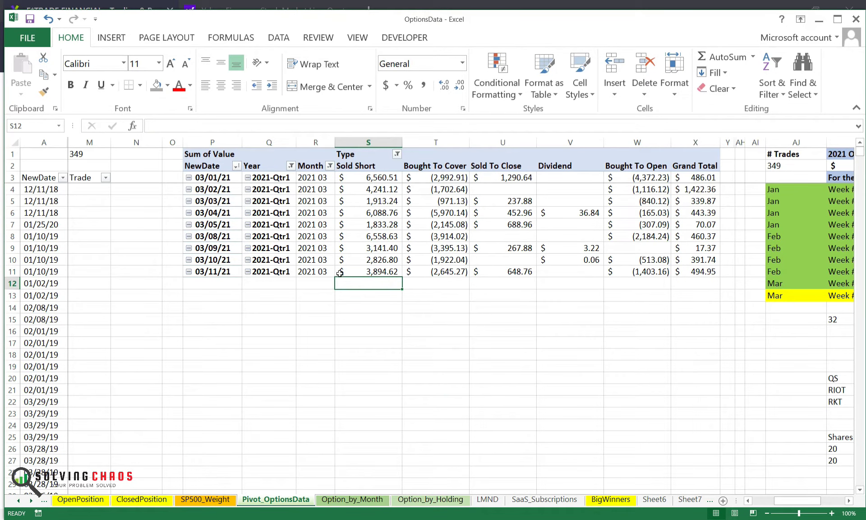
right_click(281, 204)
click(323, 243)
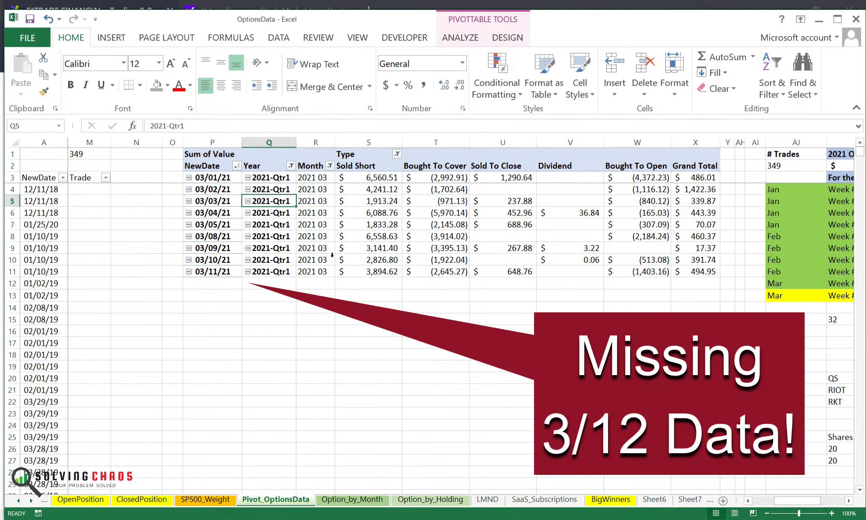
Step: Refresh the pivot so 03/01/21 picks up the 161.25 dividend
click(368, 319)
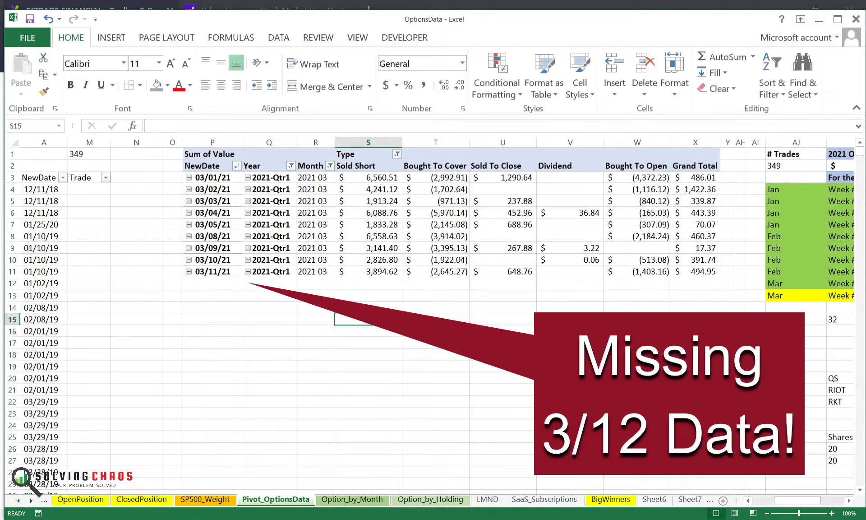
click(369, 307)
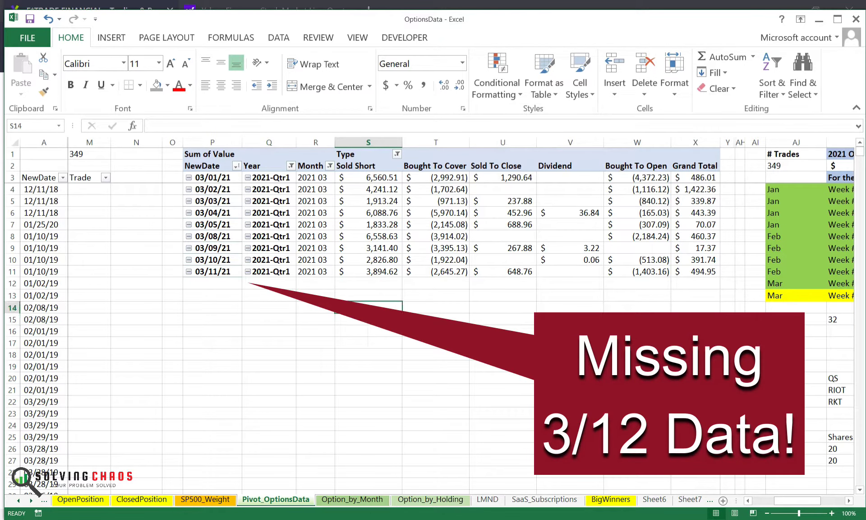
key(Right)
key(Right)
key(Right)
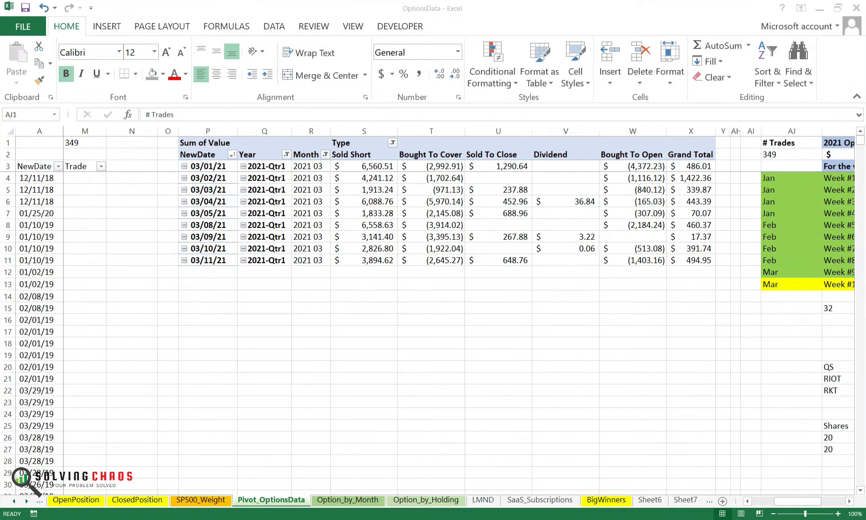
right_click(562, 201)
click(585, 250)
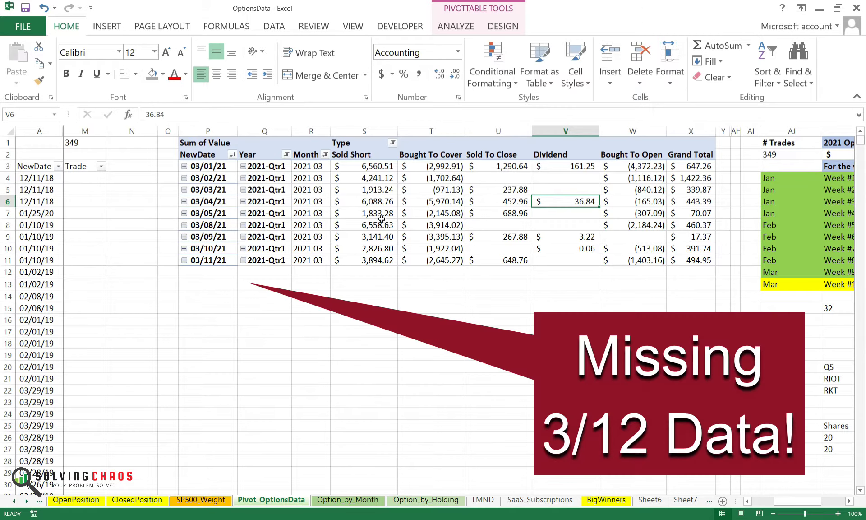
mouse_move(377, 242)
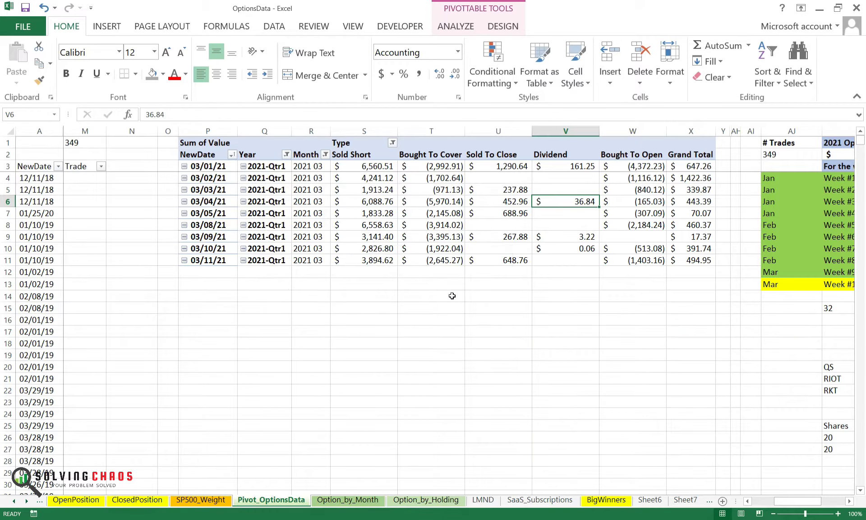
Step: Sum the 03/08 to 03/11 daily results on the status bar and save the workbook
drag(212, 284, 222, 231)
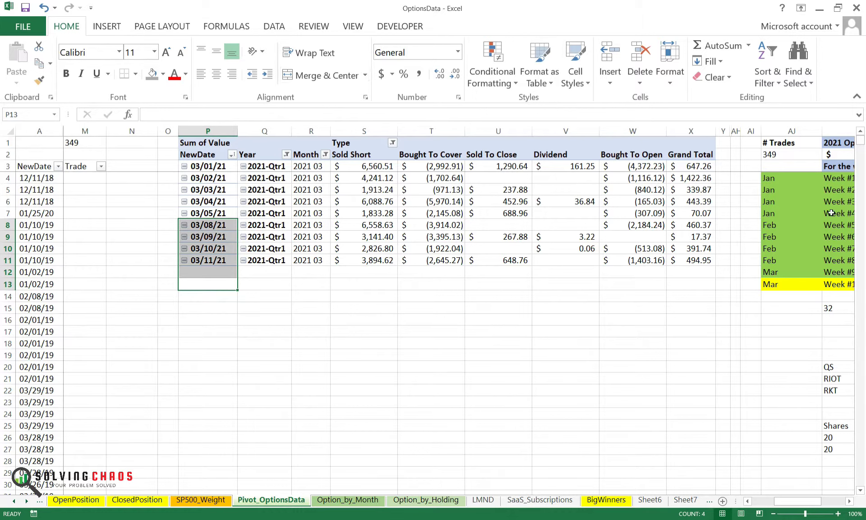
drag(707, 288, 698, 238)
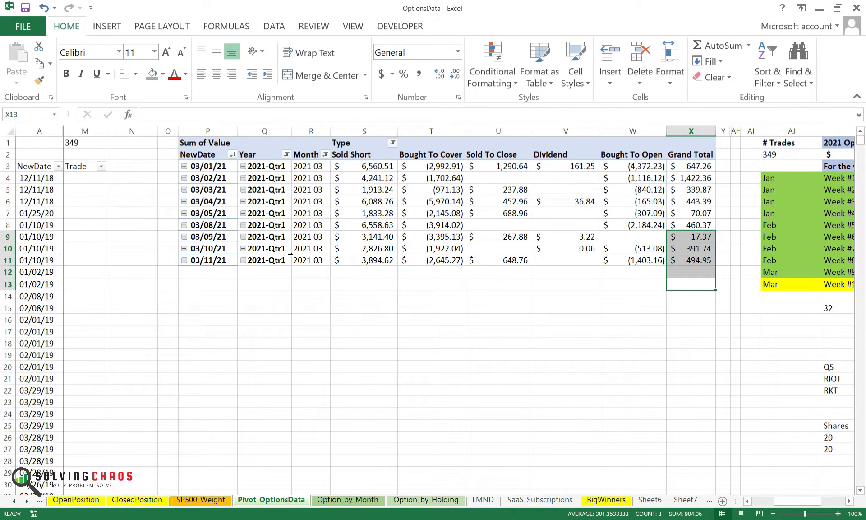
click(25, 7)
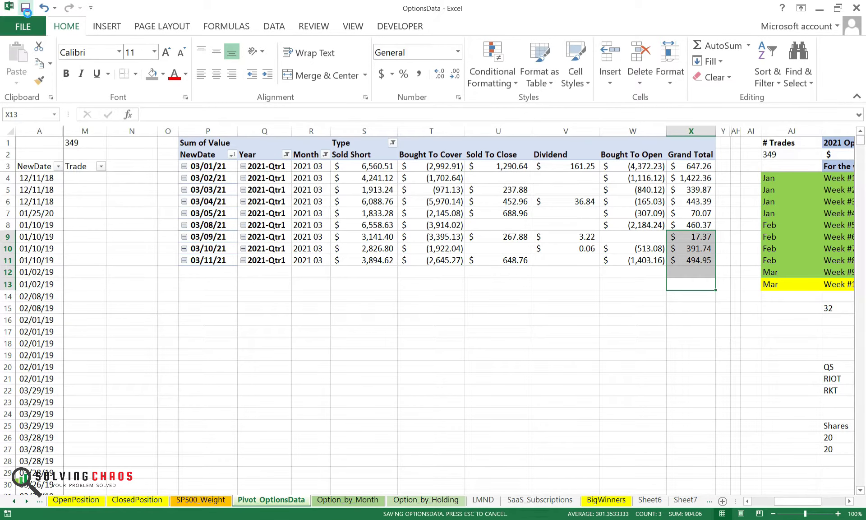
Step: Refresh the Option_by_Month pivot and paste the 2021-Qtr1 total 13,861.40 over the old quarter total
key(ctrl+Page_Down)
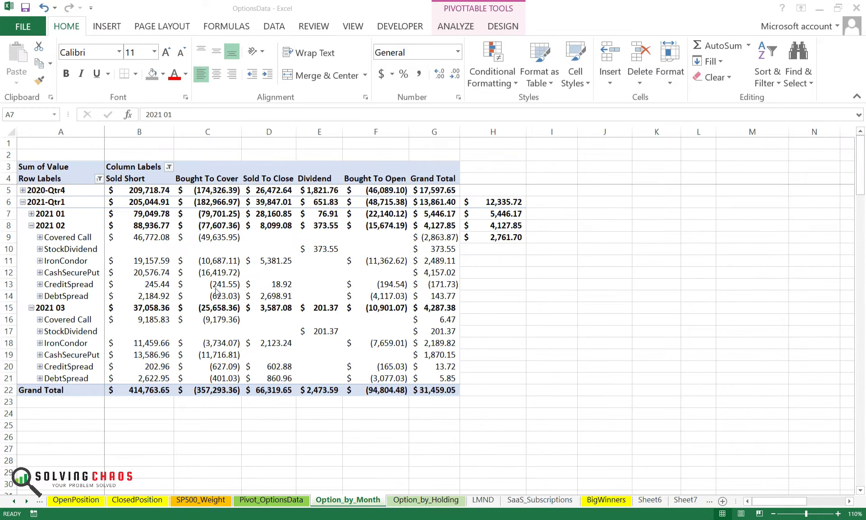
right_click(211, 257)
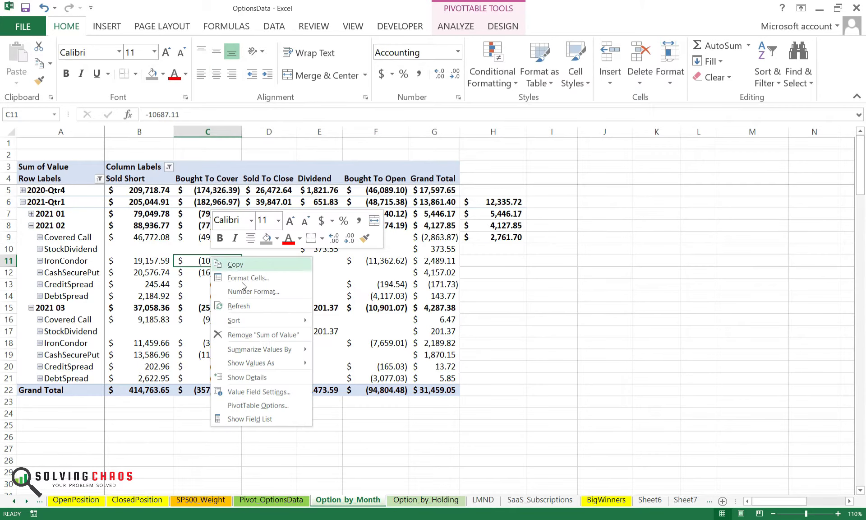
click(239, 305)
click(465, 215)
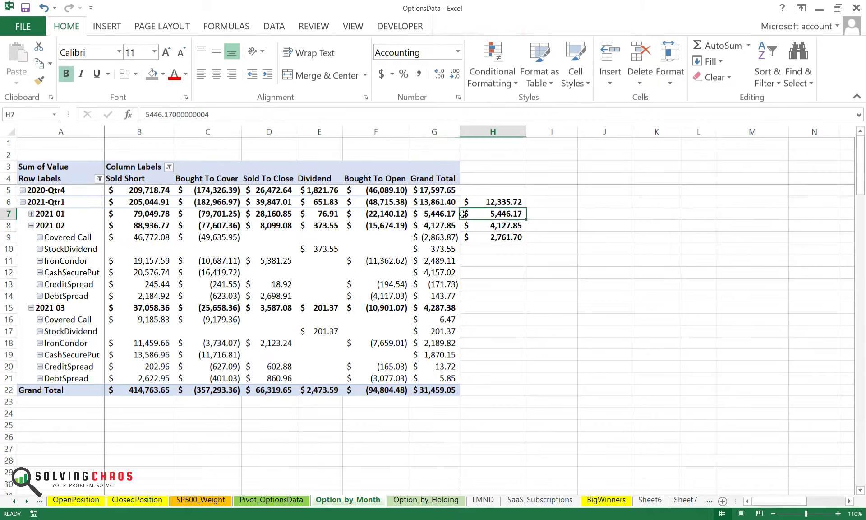
click(446, 202)
key(ctrl+c)
click(463, 202)
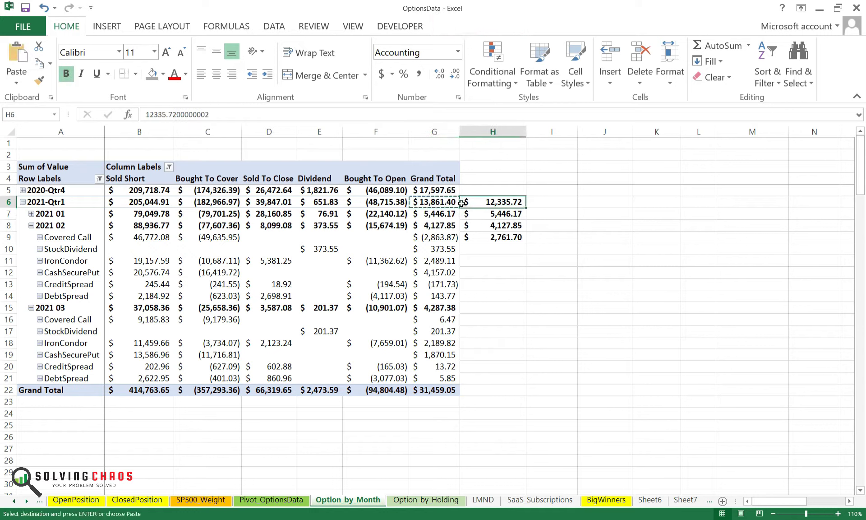
key(ctrl+v)
Step: Compare monthly totals and copy the 2021 03 grand total 4,287.38 into column H
key(Down)
key(Left)
key(Right)
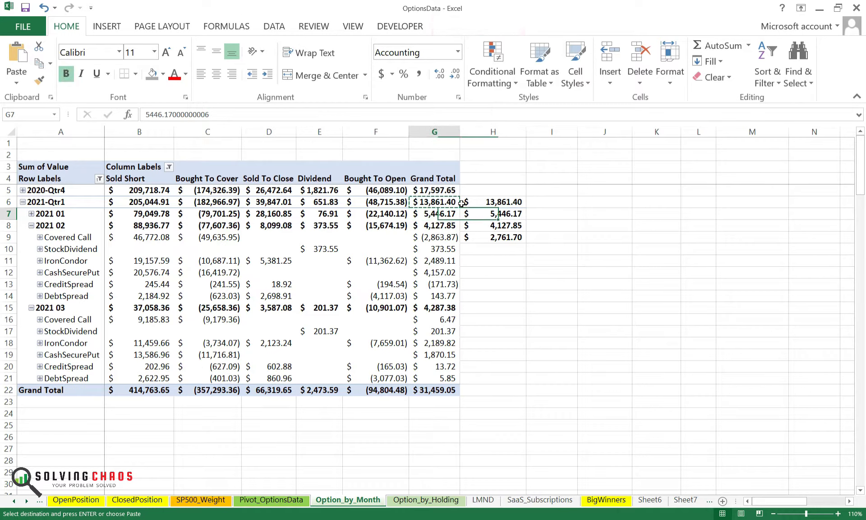
key(Left)
key(Right)
key(Down)
key(Left)
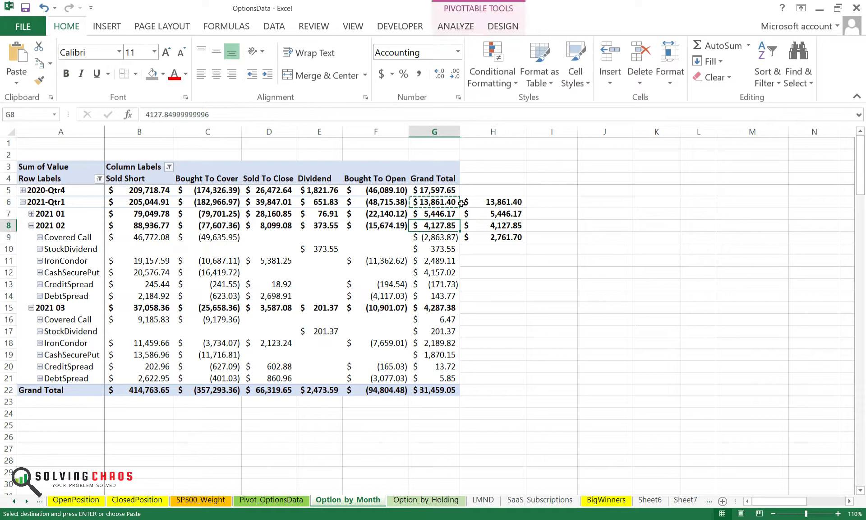
key(Right)
key(Left)
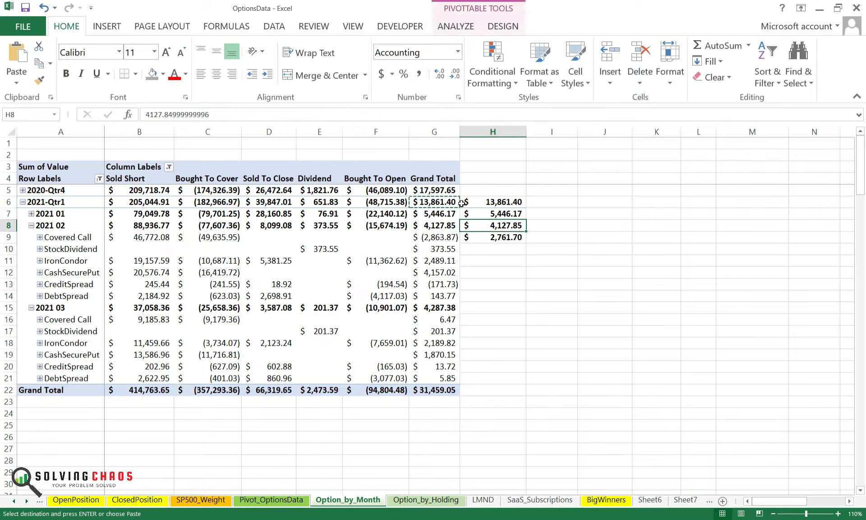
key(Right)
key(Down)
key(Down)
key(Down)
key(Down)
key(Down)
key(Down)
key(Down)
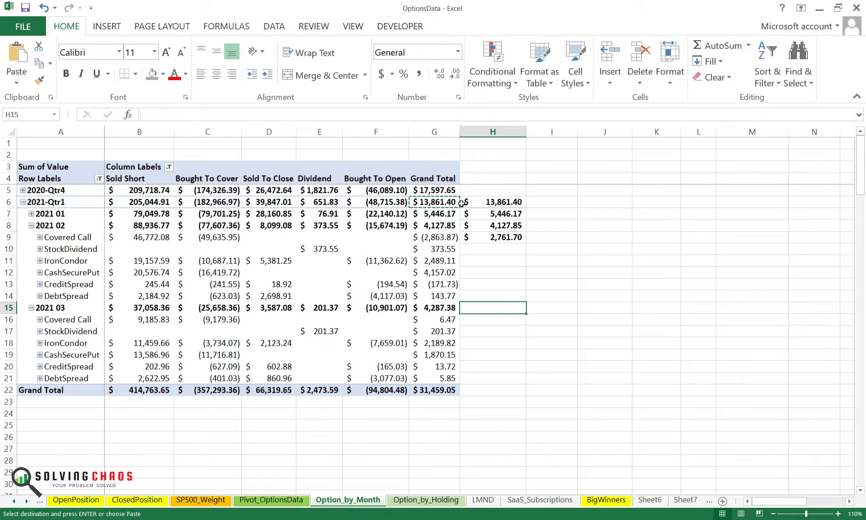
key(Left)
key(ctrl+c)
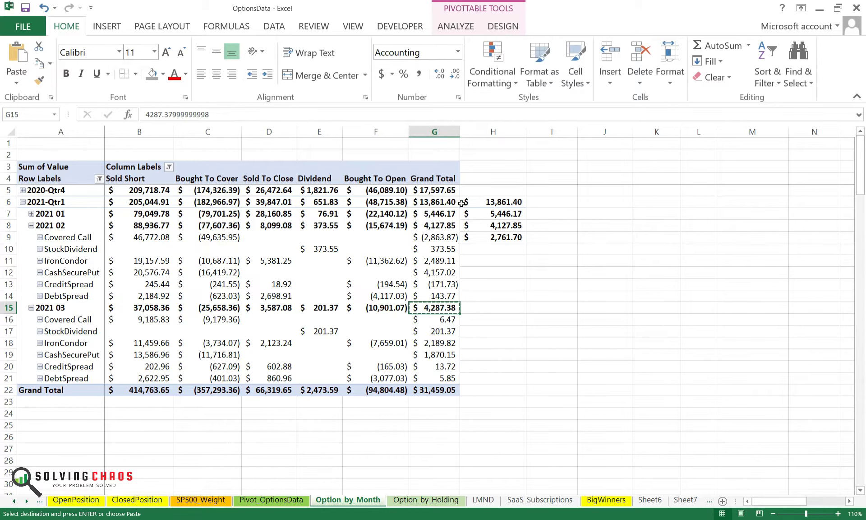
key(Right)
key(ctrl+v)
key(Up)
key(Up)
key(Up)
key(Up)
key(Up)
key(Up)
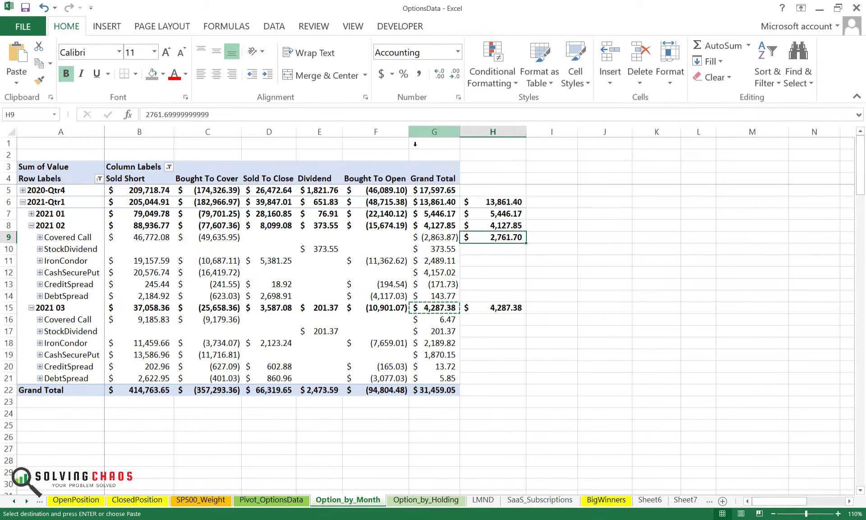
Step: Collapse 2021 02, replace 2,761.70 with 4,287.38, clear the stray row-15 value, and copy 13,861.40
click(31, 225)
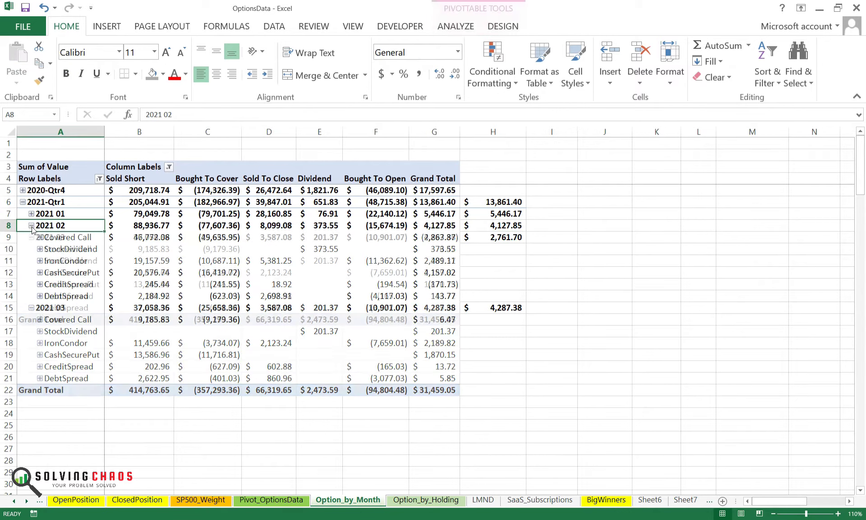
click(447, 237)
key(ctrl+c)
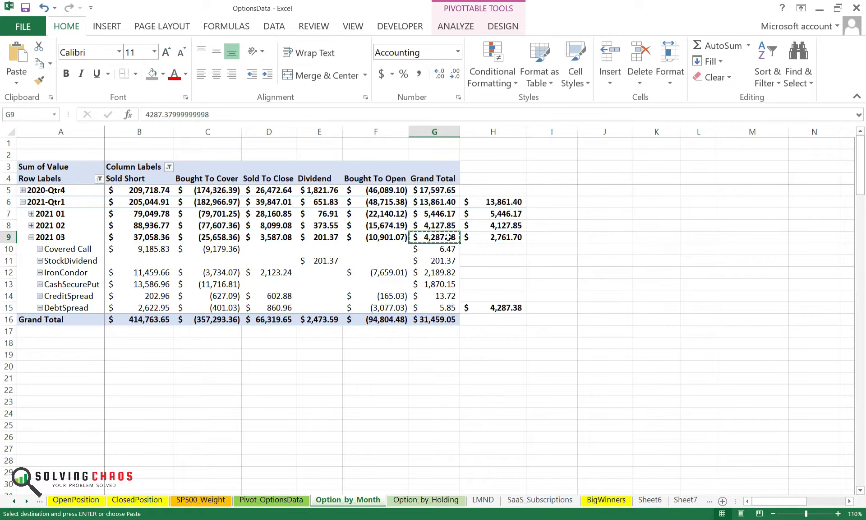
key(Right)
key(ctrl+v)
key(Down)
key(Down)
key(Down)
key(Down)
key(Down)
key(Down)
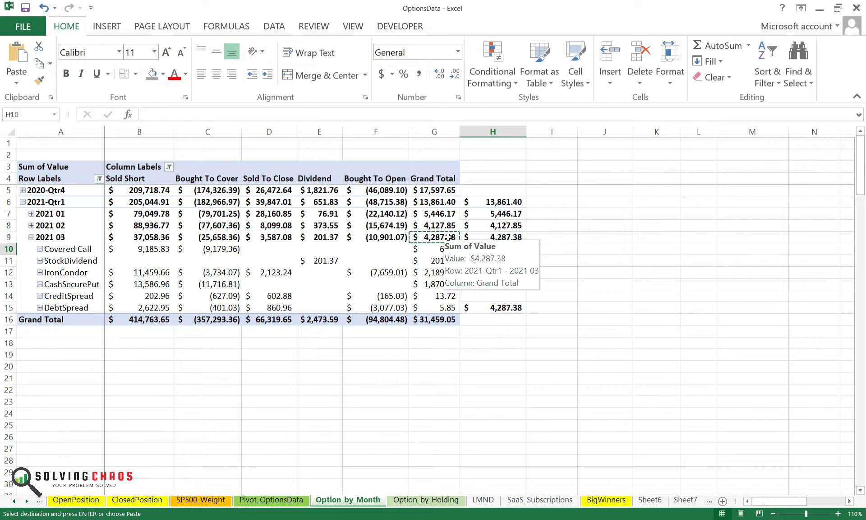
key(Delete)
key(Up)
key(Up)
key(Up)
key(Up)
key(Up)
key(Up)
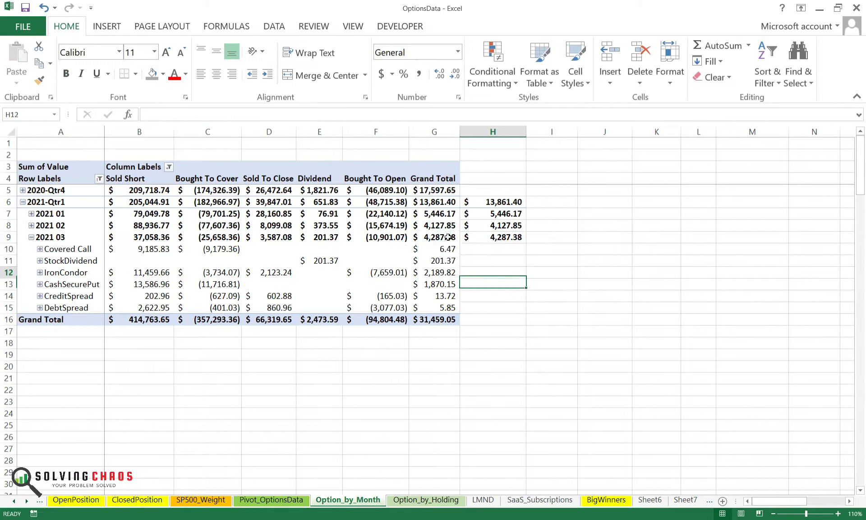
click(510, 201)
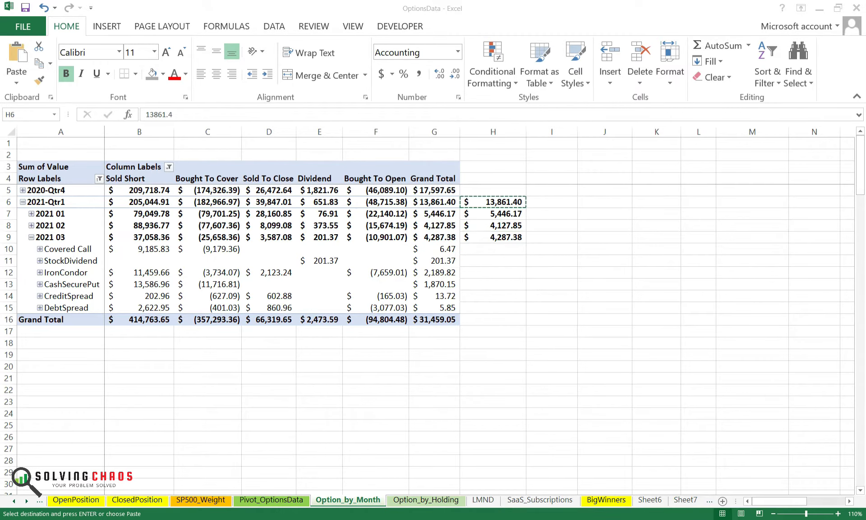
key(ctrl+c)
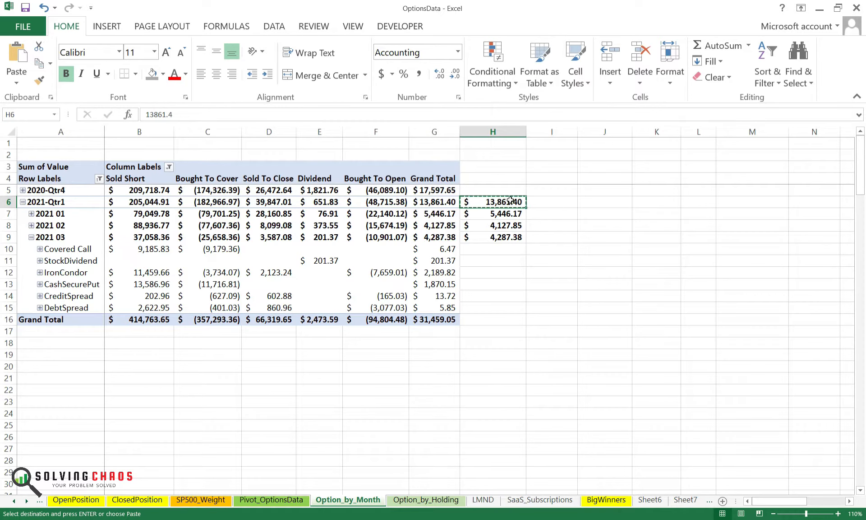
Step: On Pivot_OptionsData, set the 2021 Options P/L total in AK2 to 13,861.40
click(268, 502)
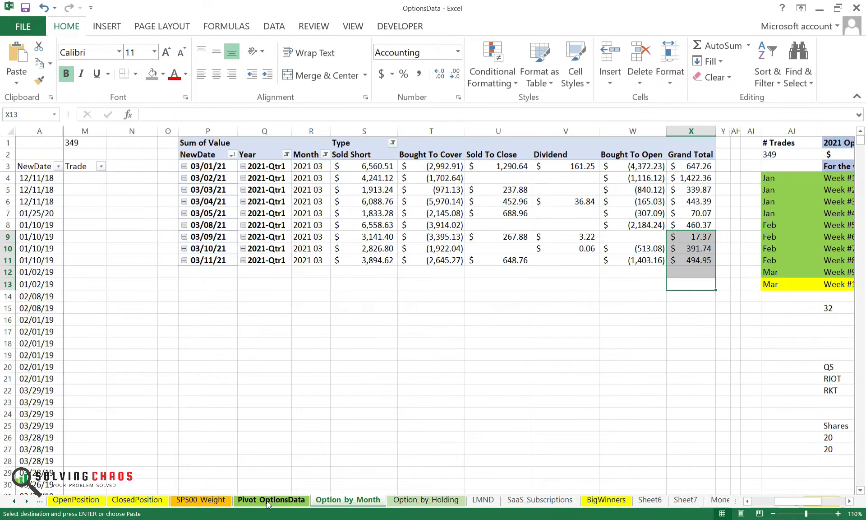
click(366, 339)
key(Right)
key(Right)
key(Right)
key(Right)
key(Right)
key(Right)
key(Right)
key(Right)
key(Right)
key(Right)
key(Right)
key(Right)
key(Right)
key(Right)
key(Right)
key(Right)
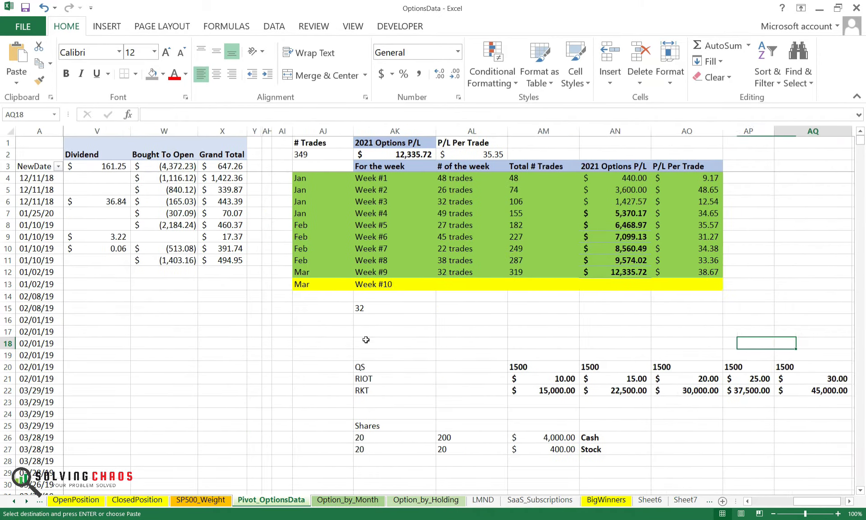
key(Left)
key(Left)
key(Left)
key(Left)
key(Left)
key(Left)
key(Up)
key(Up)
key(Up)
key(Up)
key(Up)
key(Up)
key(Up)
key(Up)
key(Up)
key(Up)
key(Up)
key(Up)
key(Up)
key(Up)
key(Up)
key(Up)
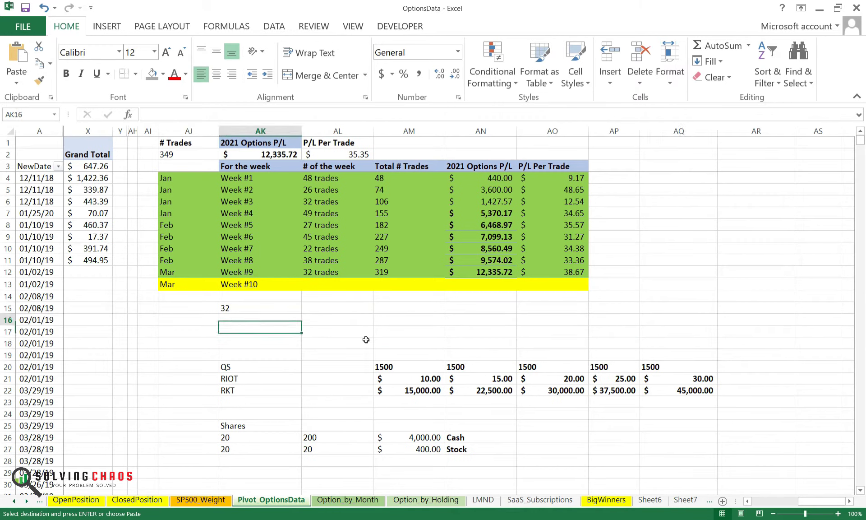
key(ctrl+v)
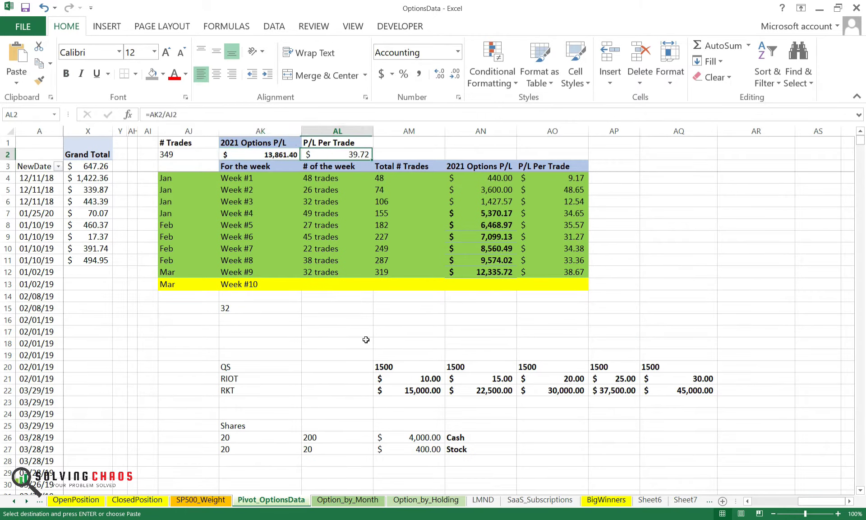
key(Right)
Step: Enter 349 as Week #10's total trades, based on Week #9's 319
click(392, 274)
key(ctrl+c)
key(Down)
key(ctrl+v)
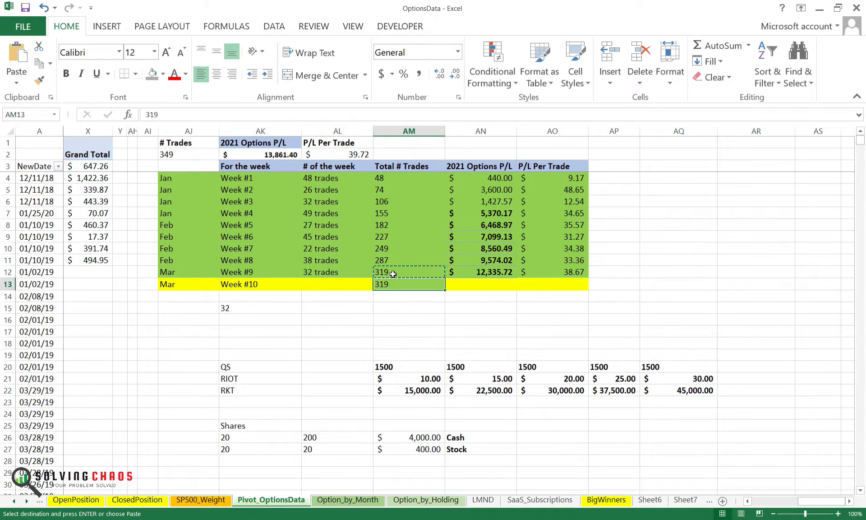
text(34)
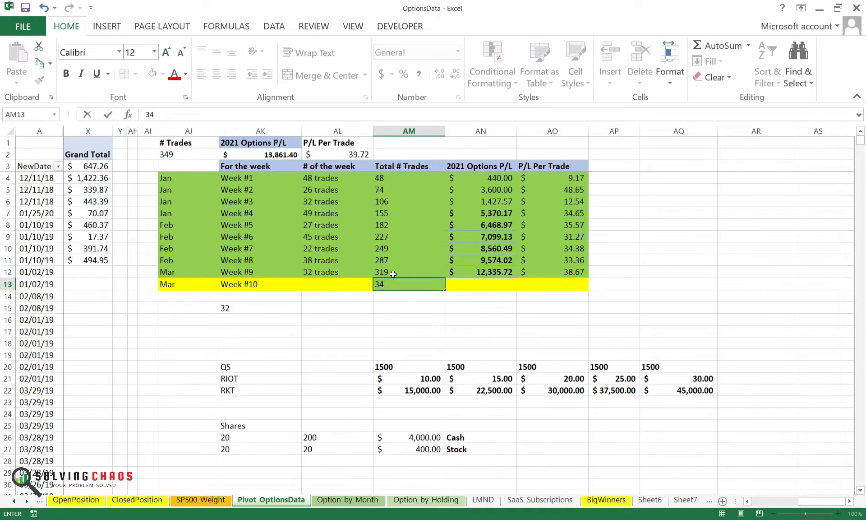
key(Up)
key(Right)
key(Down)
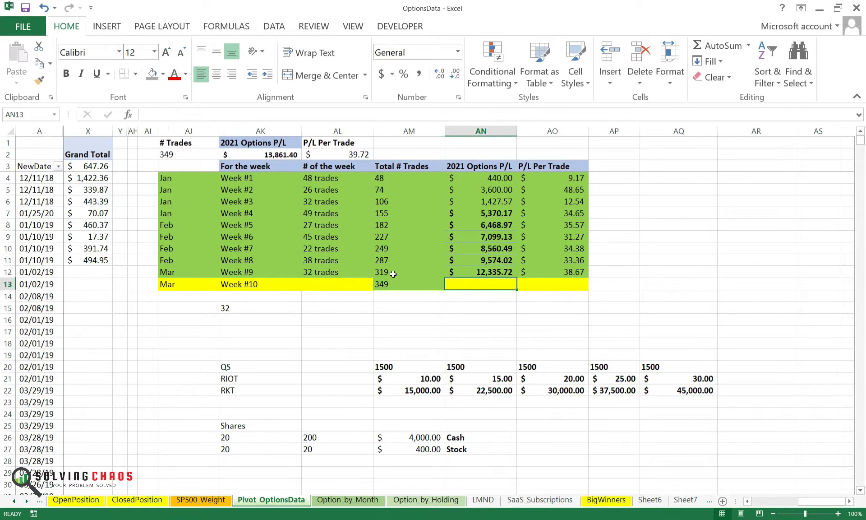
Step: Give Week #10 a 13,861.40 P/L and the per-trade formula (39.72), then select the whole row
click(271, 154)
key(ctrl+c)
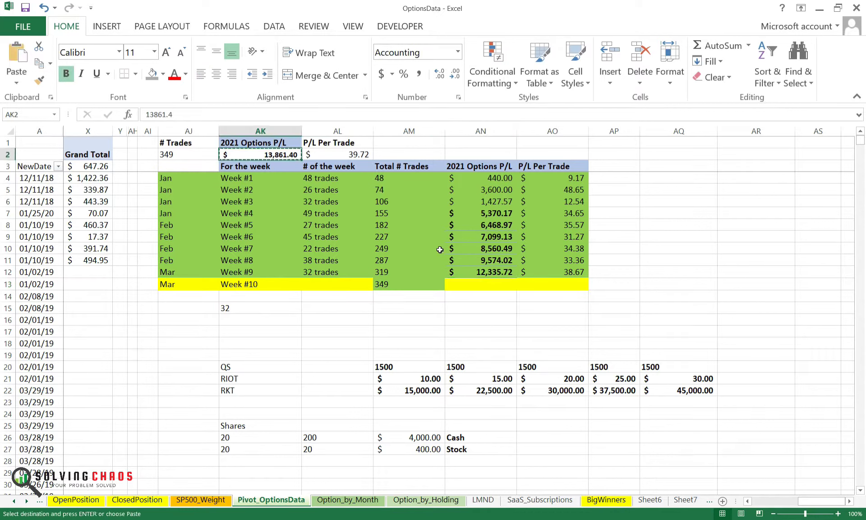
click(484, 283)
key(ctrl+v)
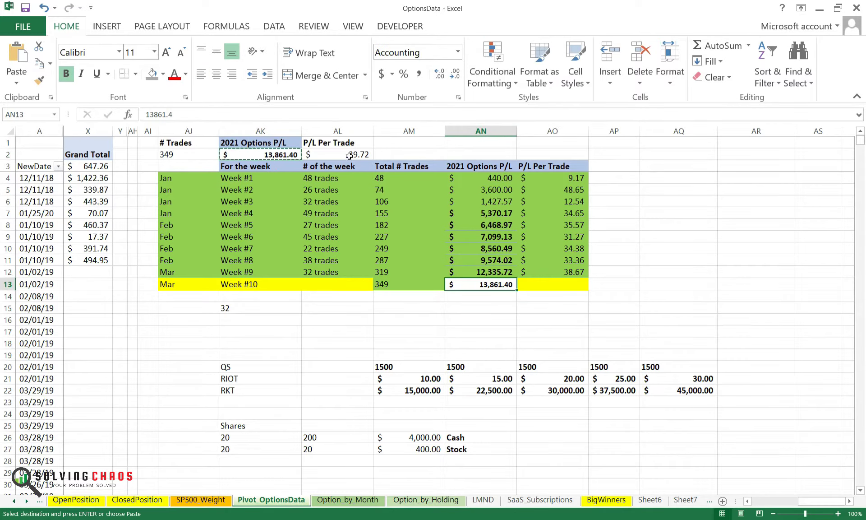
click(354, 155)
key(ctrl+c)
click(547, 283)
key(ctrl+v)
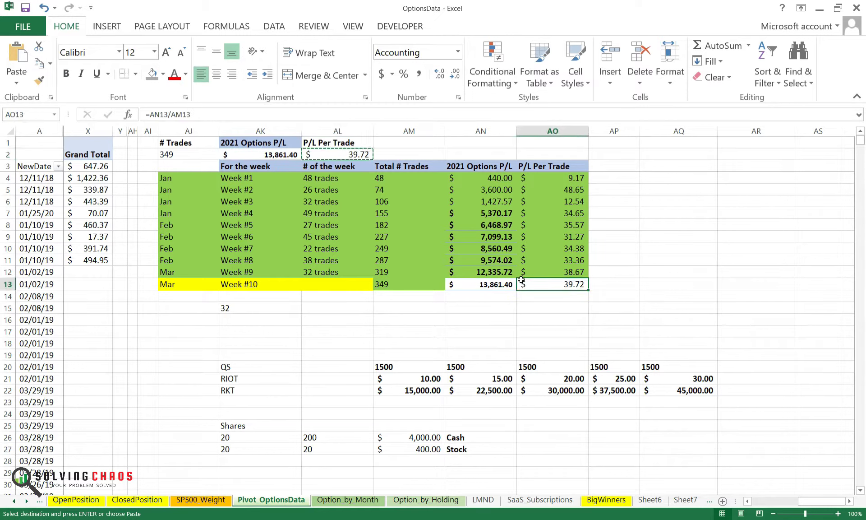
click(487, 284)
drag(548, 285, 189, 285)
click(163, 74)
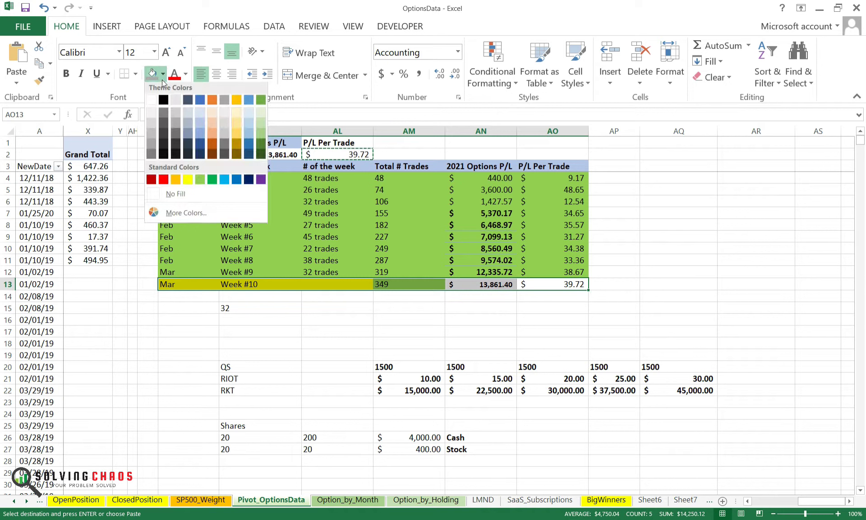
Step: Shade the Week #10 row light green and check its 30-trade count, P/L and per-trade figure
click(200, 181)
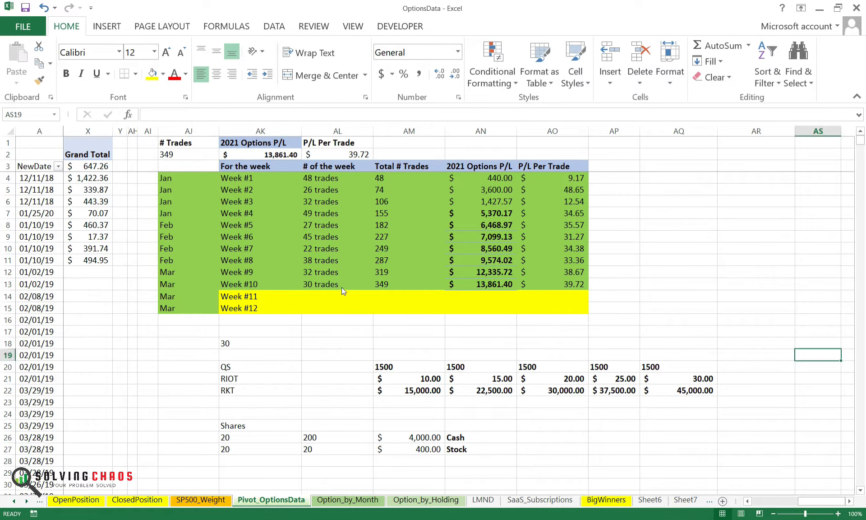
click(330, 283)
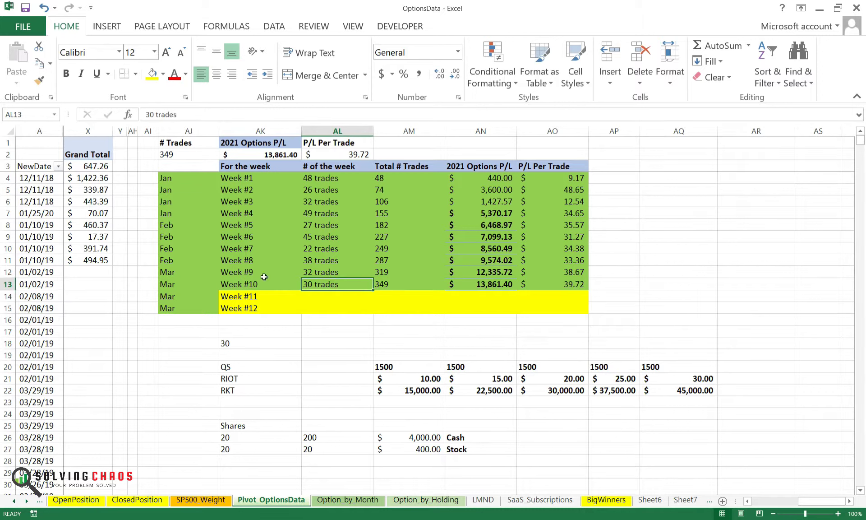
click(400, 283)
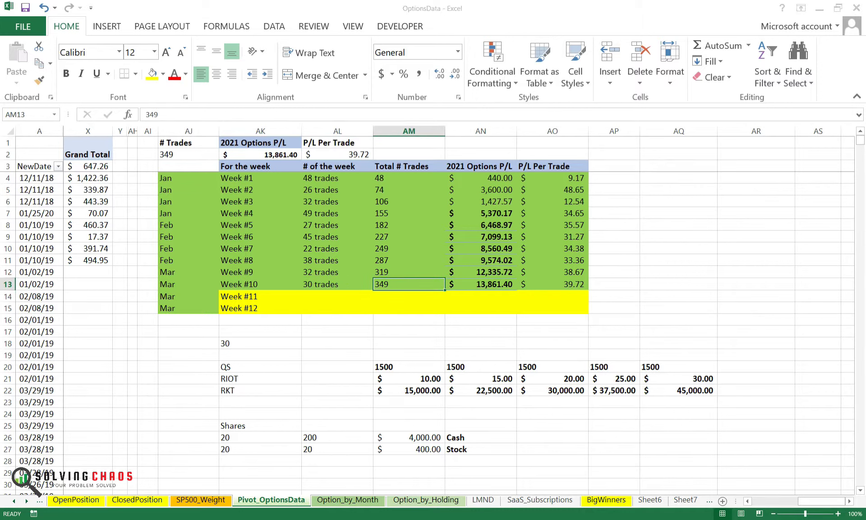
click(481, 284)
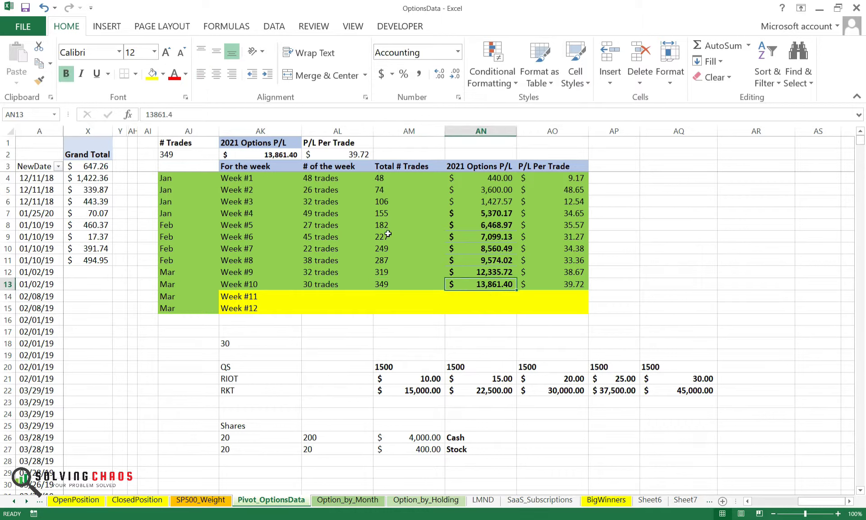
click(577, 284)
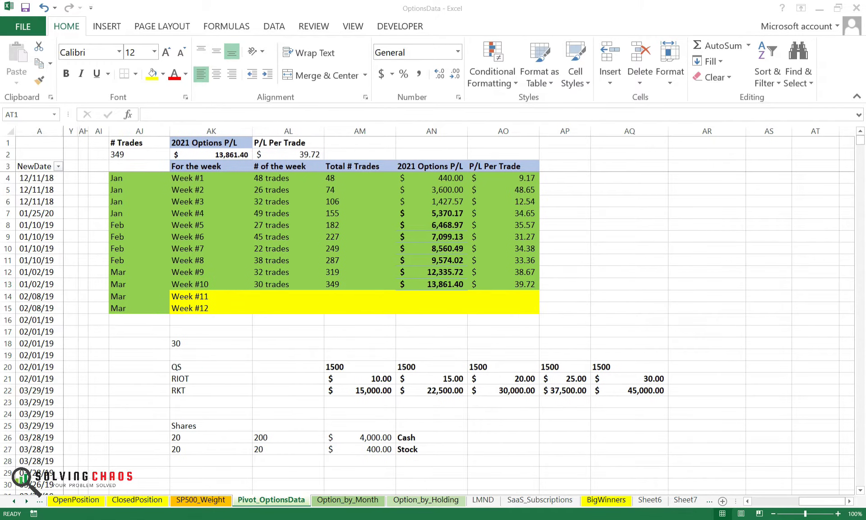
Step: Review the Week #10 per-trade formula, its references and trade count source, then clear the selection
click(264, 284)
click(350, 285)
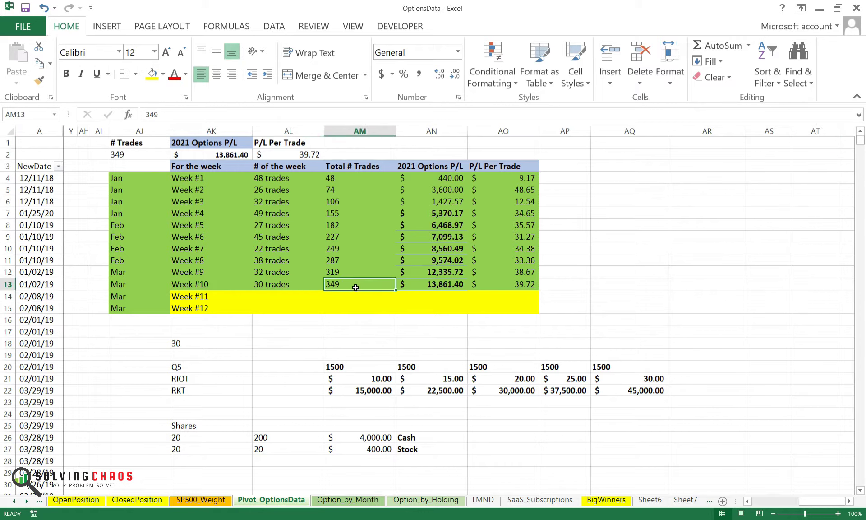
click(440, 284)
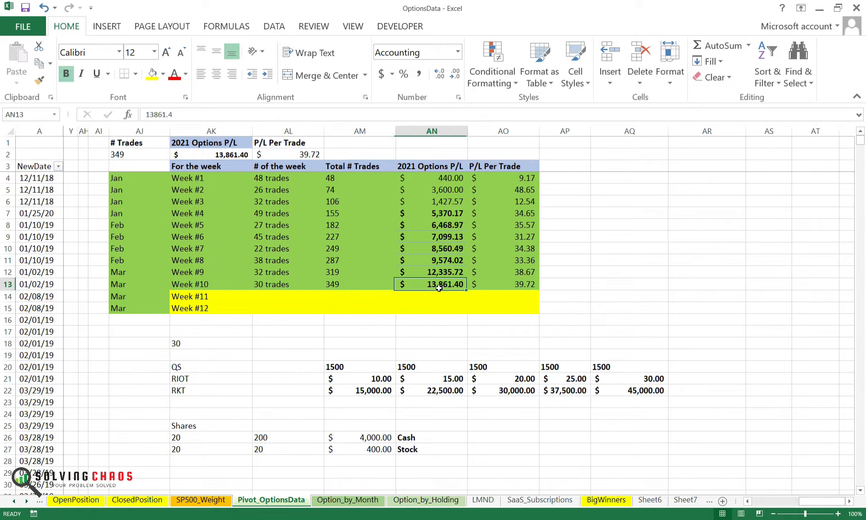
click(505, 284)
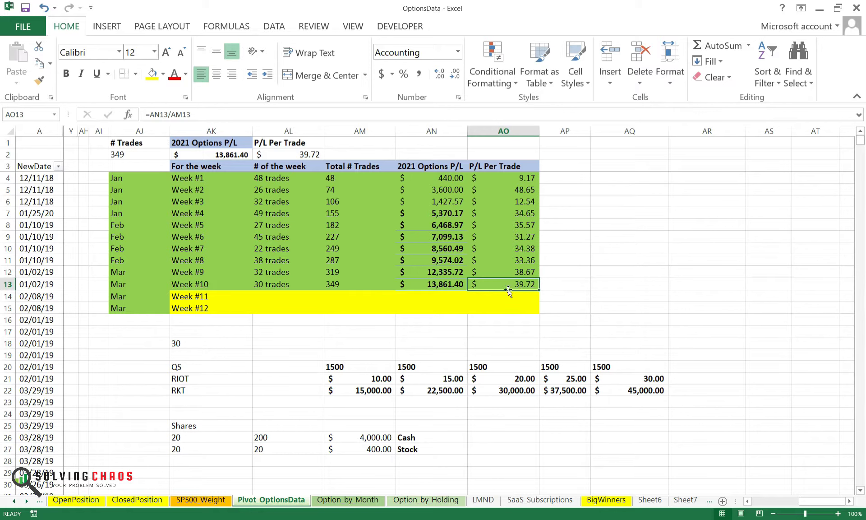
click(228, 113)
click(204, 153)
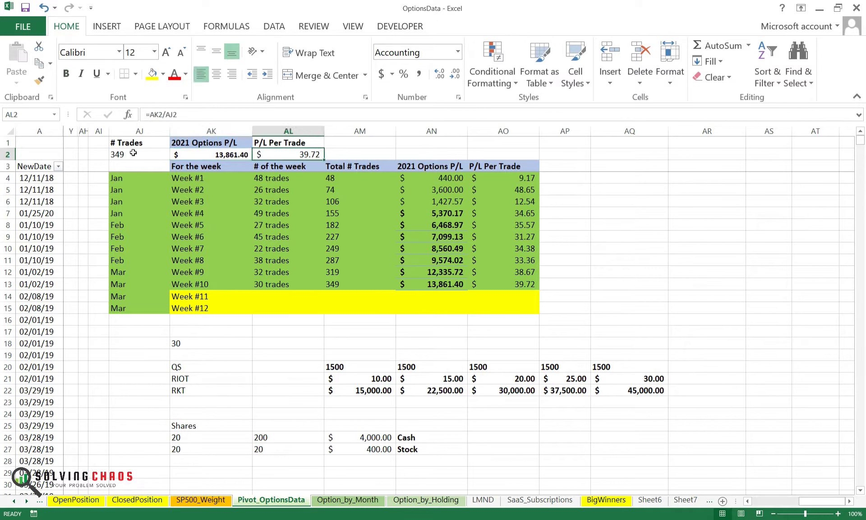
click(162, 154)
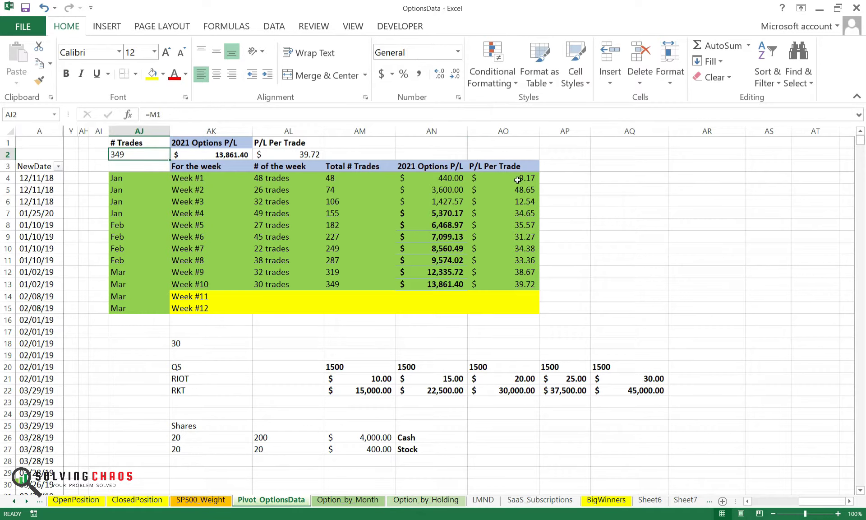
drag(517, 180, 510, 190)
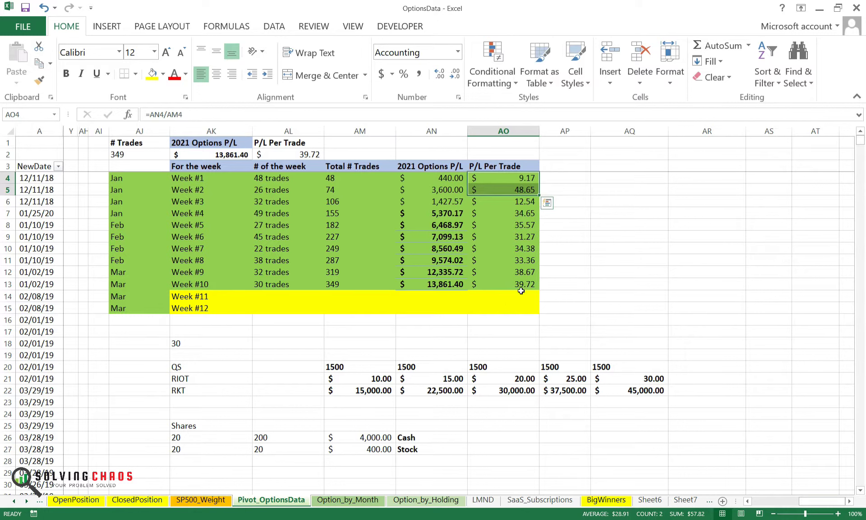
click(181, 332)
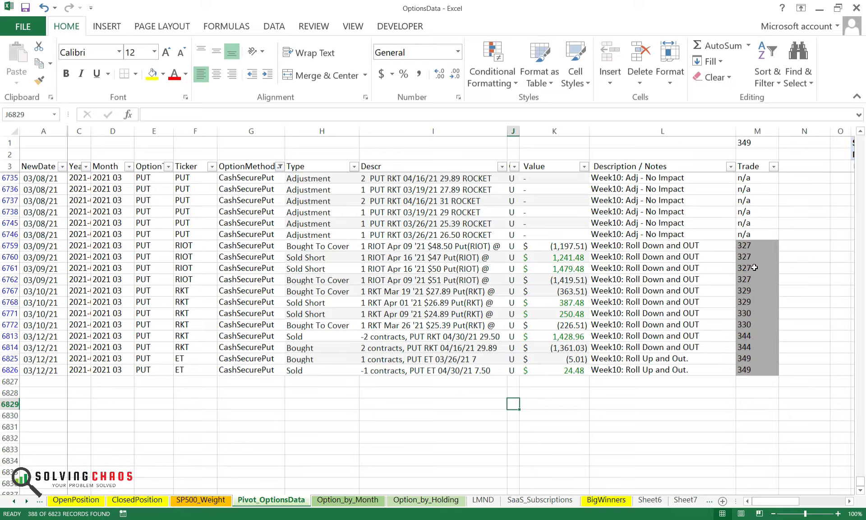
scroll(755, 267, up, 1)
double_click(751, 197)
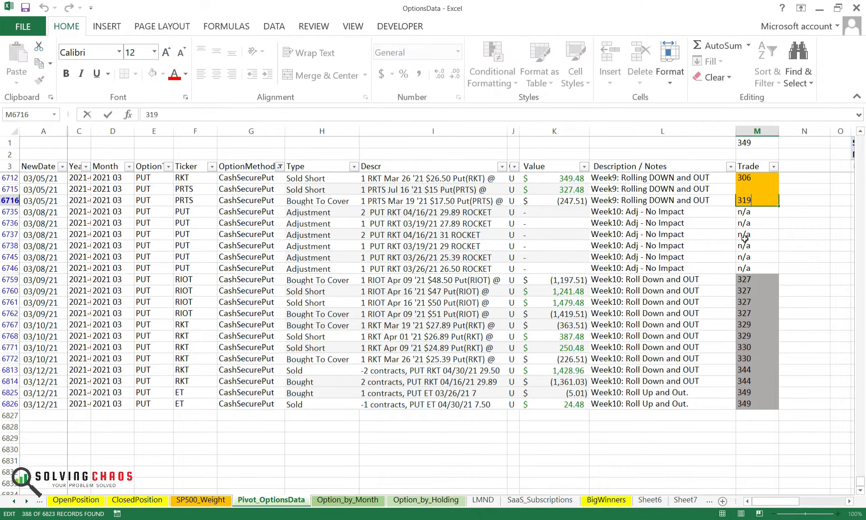
click(791, 231)
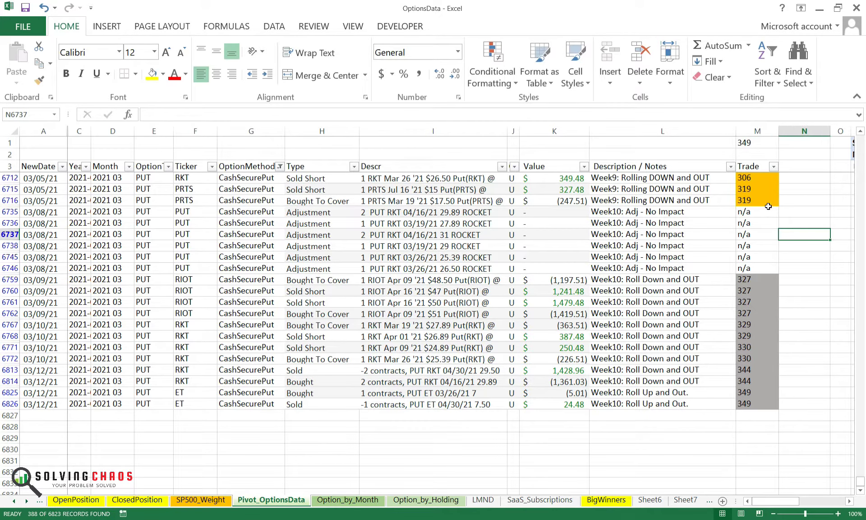
click(753, 283)
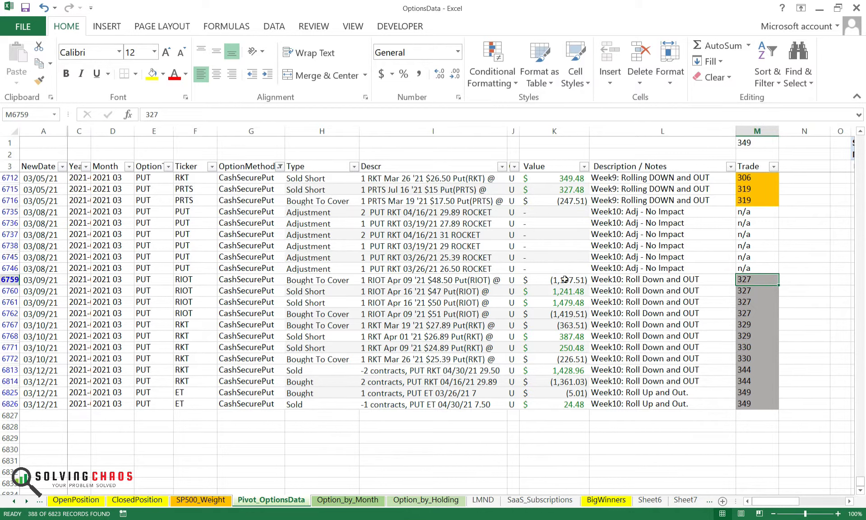
drag(565, 280, 571, 406)
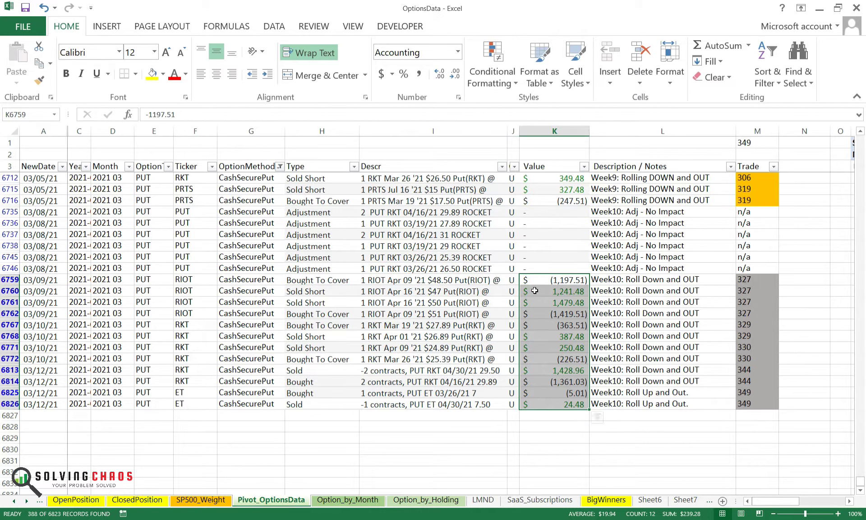
click(567, 281)
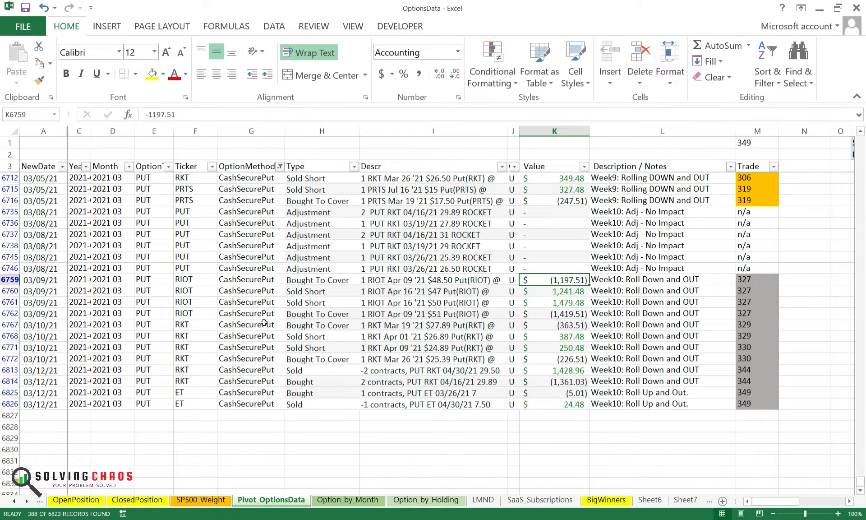
scroll(347, 333, up, 4)
scroll(559, 335, up, 2)
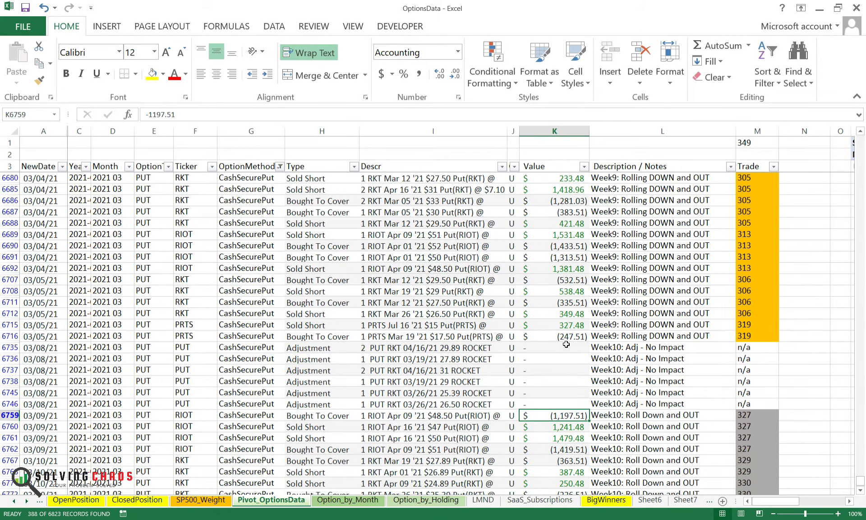
scroll(566, 391, up, 2)
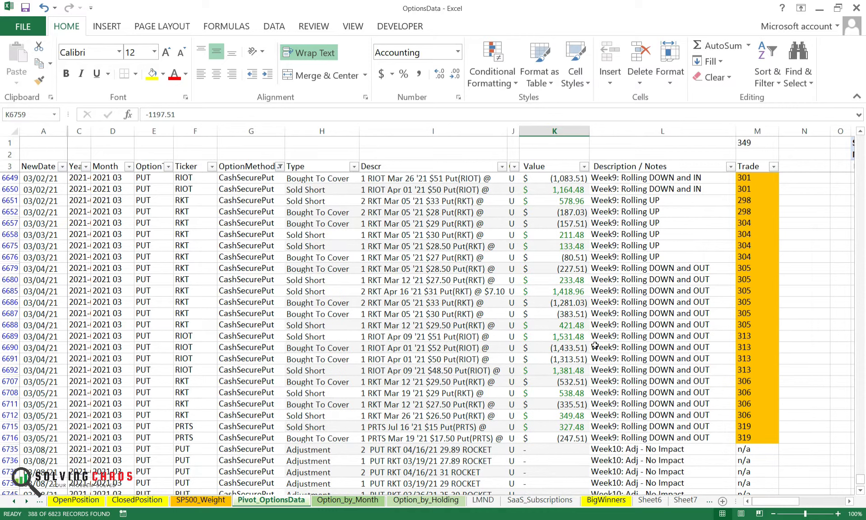
drag(564, 439, 571, 254)
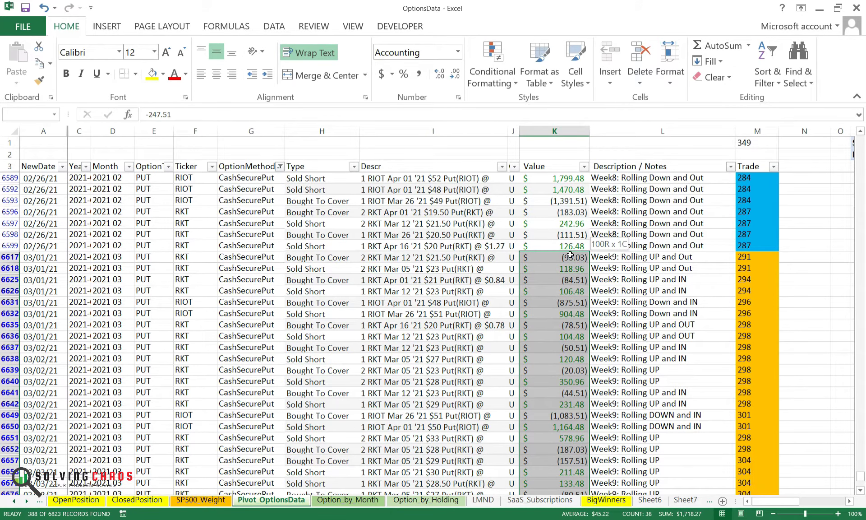
drag(571, 255, 570, 254)
scroll(407, 337, down, 11)
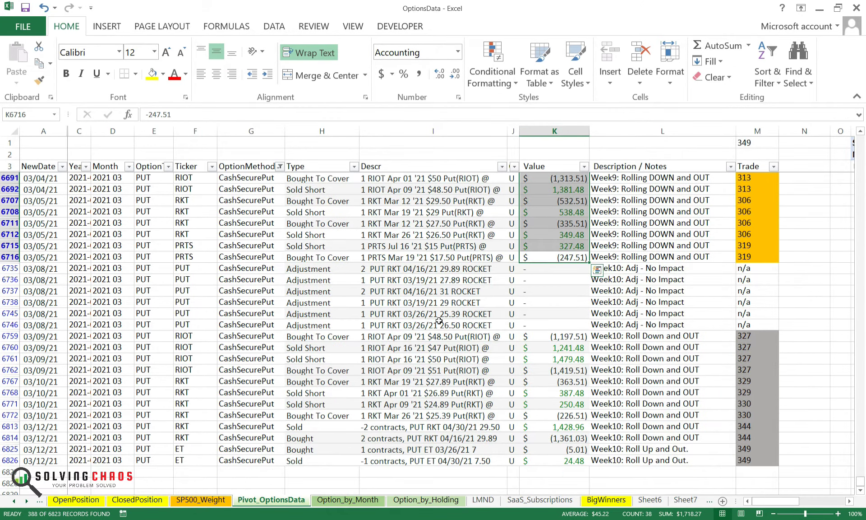
click(302, 369)
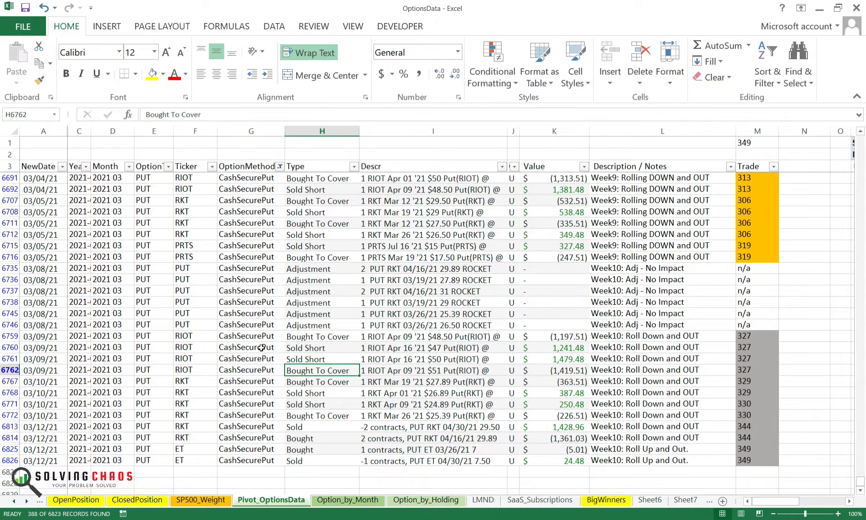
drag(557, 338, 560, 461)
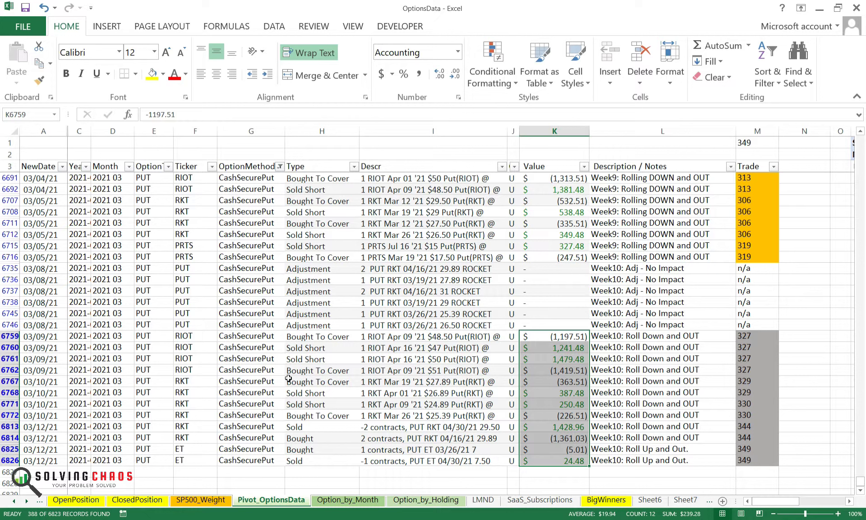
click(296, 383)
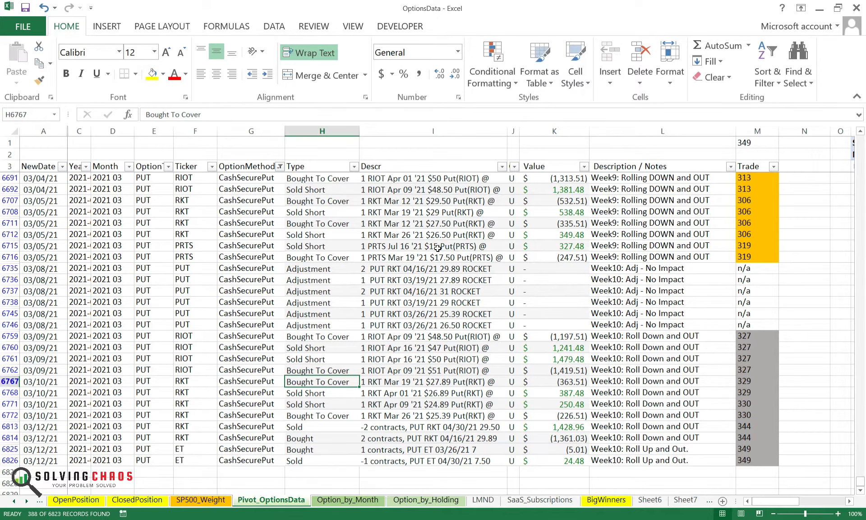
drag(549, 338, 561, 451)
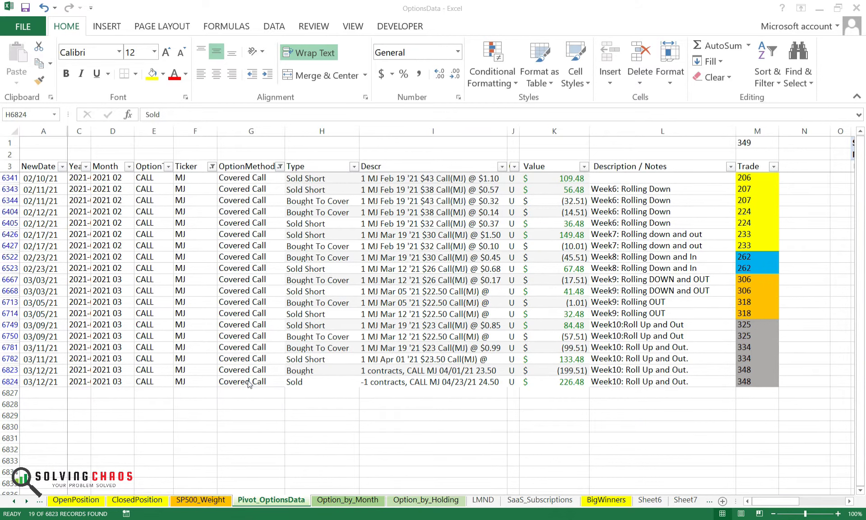
Step: Select the MJ covered call values in column K to read their status-bar total
click(193, 384)
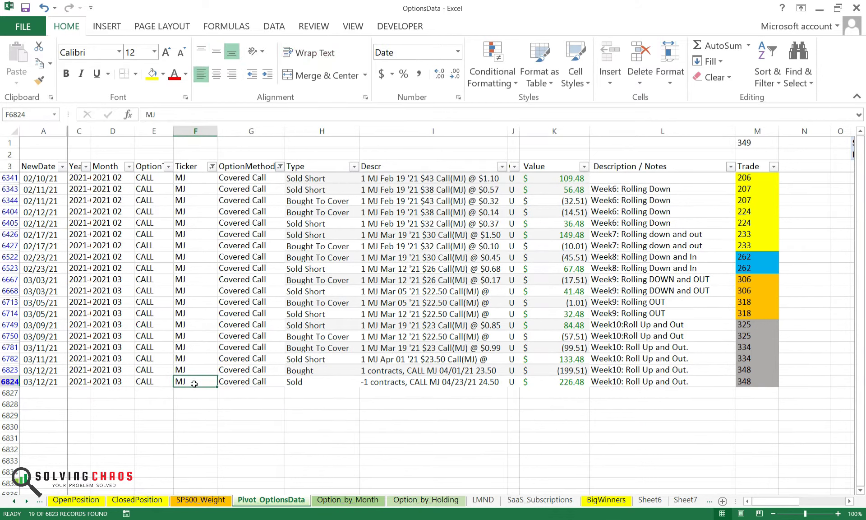
click(540, 394)
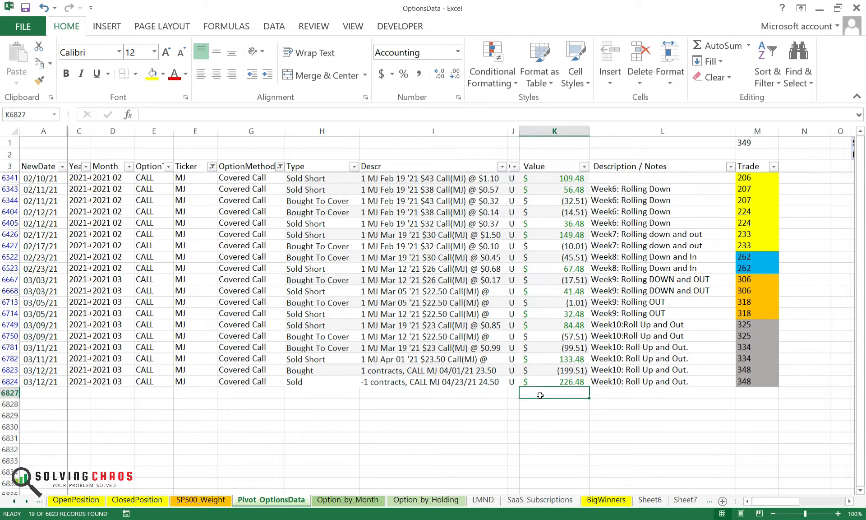
key(Up)
key(shift+Up)
key(shift+Up)
key(shift+Up)
key(shift+Up)
key(shift+Up)
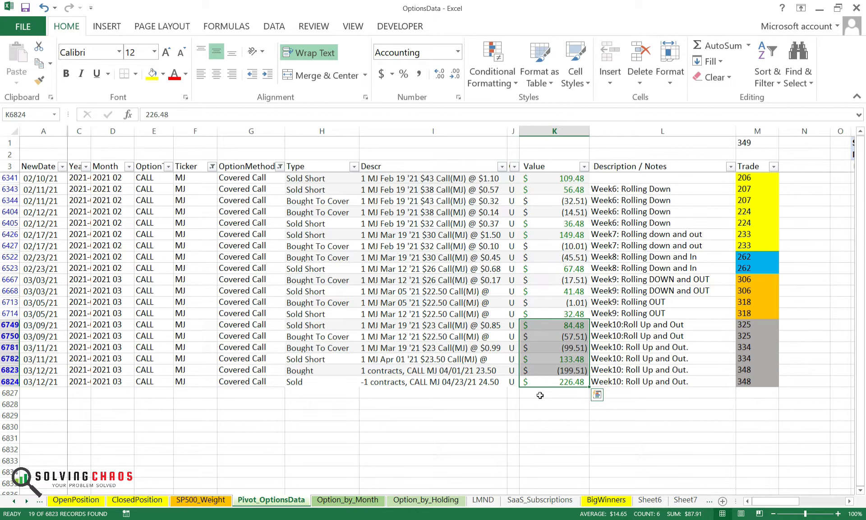
key(shift+Up)
key(shift+Up)
key(shift+Up)
key(shift+Up)
key(shift+Up)
key(shift+Up)
key(shift+Up)
key(shift+Up)
key(shift+Up)
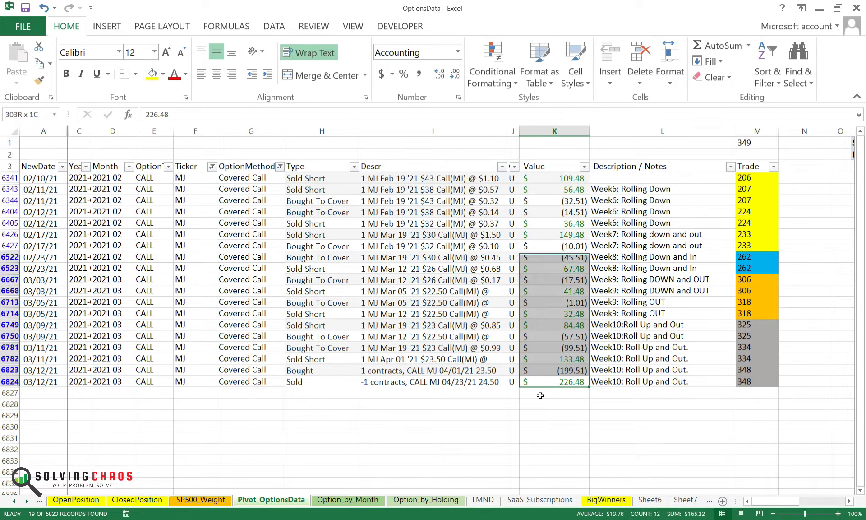
key(shift+Up)
key(shift+Up)
key(shift+Up)
key(shift+Up)
key(shift+Up)
key(shift+Down)
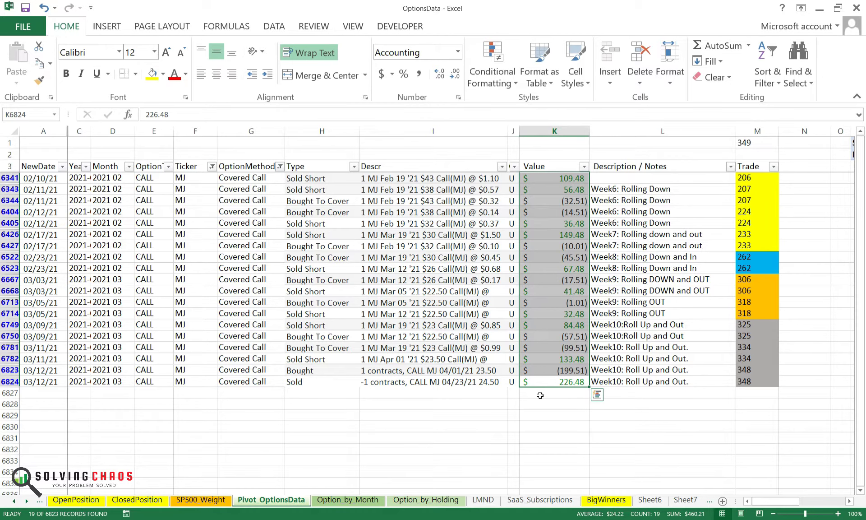
click(541, 395)
key(Up)
key(Up)
key(Down)
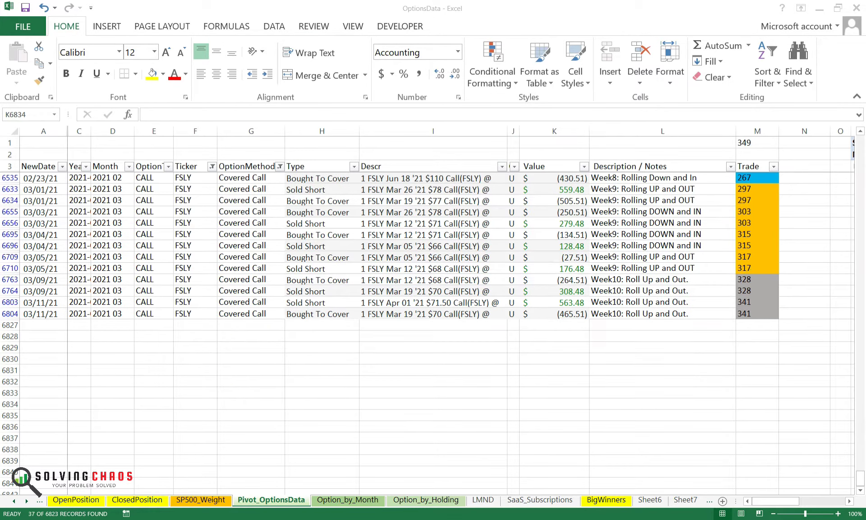
Step: Select the week 10 FSLY trade values to read their sum and check the trade notes
click(186, 309)
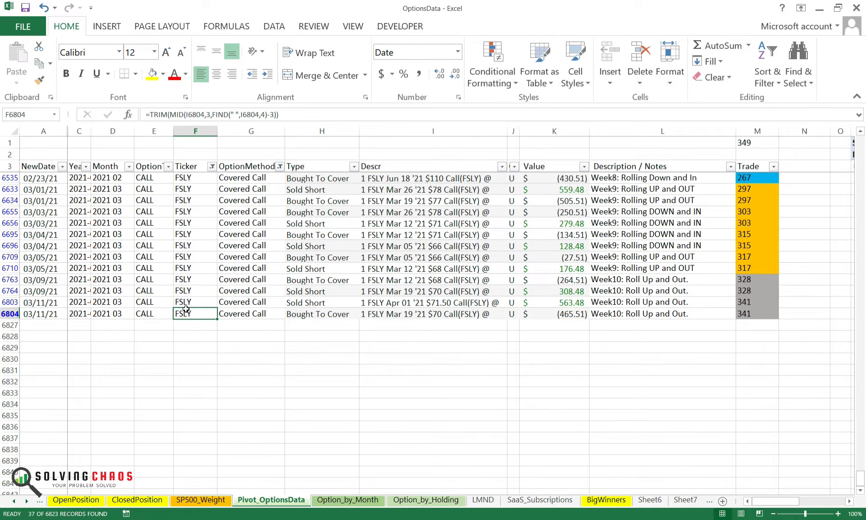
key(Right)
key(Right)
key(Right)
key(Right)
key(Right)
key(Right)
key(Left)
key(shift+Up)
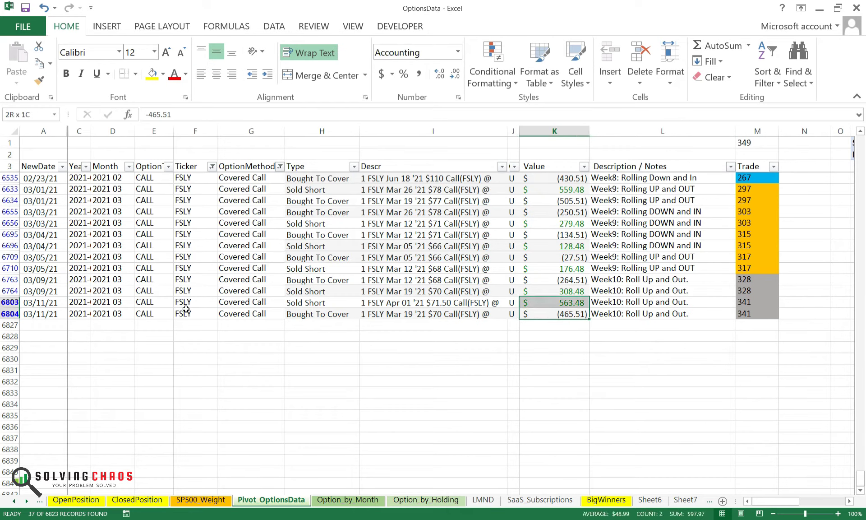
key(shift+Up)
key(shift+Up)
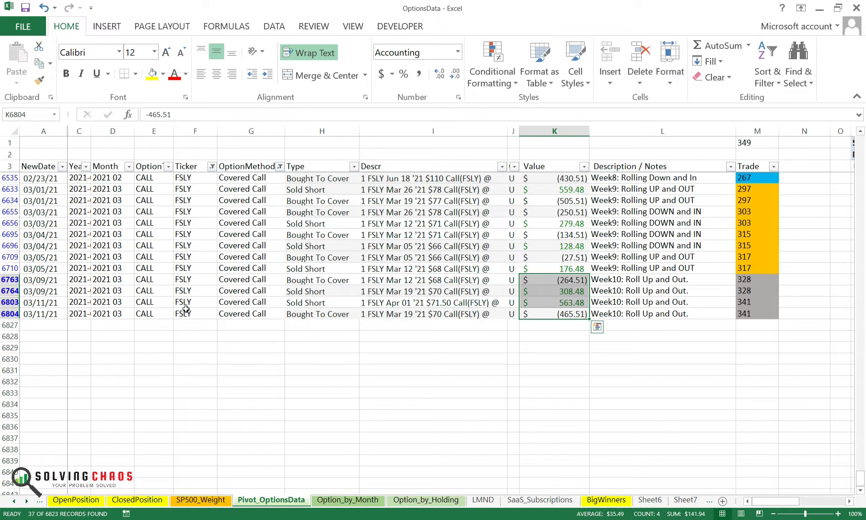
key(Right)
key(Up)
key(Up)
key(Up)
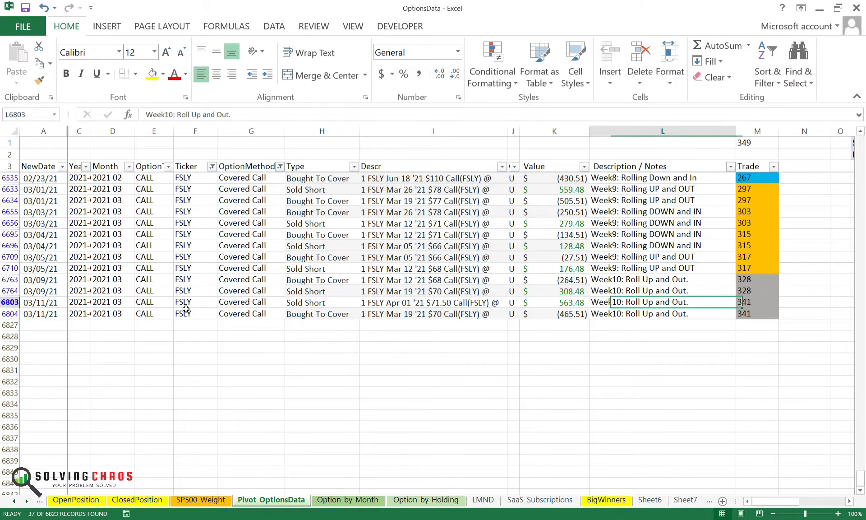
key(Left)
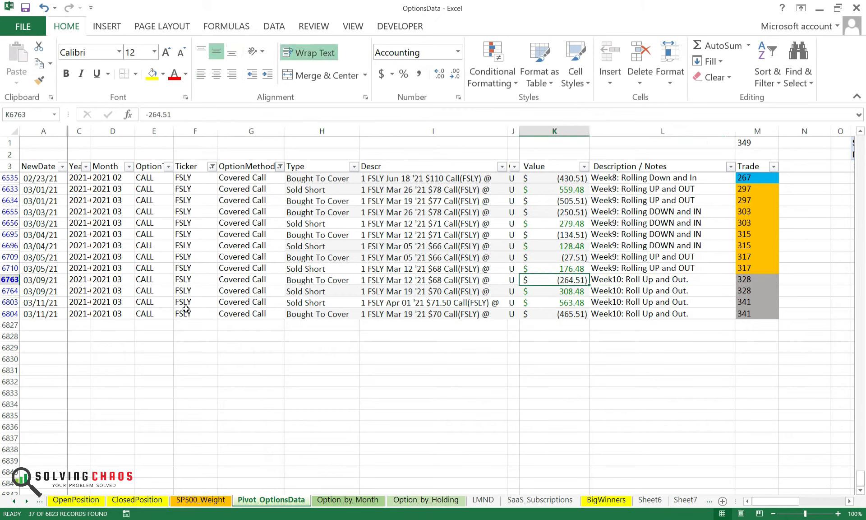
Step: Review the week 9 'Rolling DOWN and IN' FSLY trade's value and Unassigned status, and the first FSLY trade
key(Up)
key(Right)
key(Up)
key(Up)
key(Up)
key(Up)
key(Up)
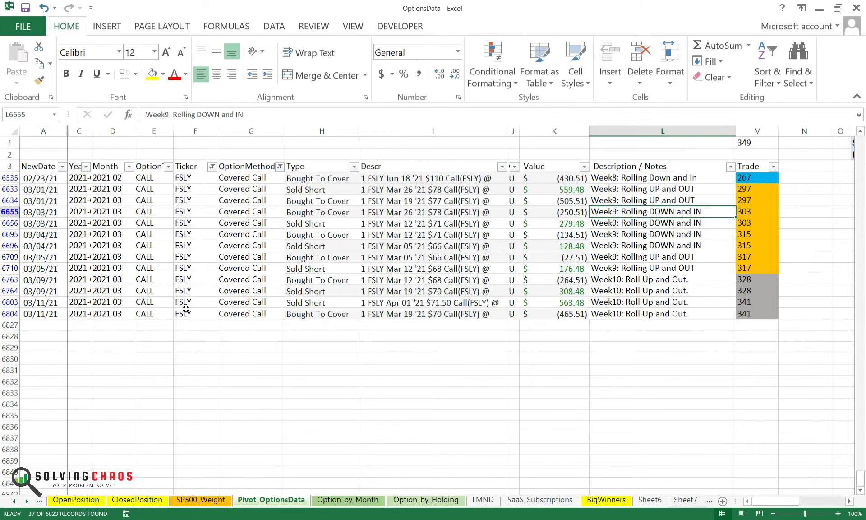
key(Left)
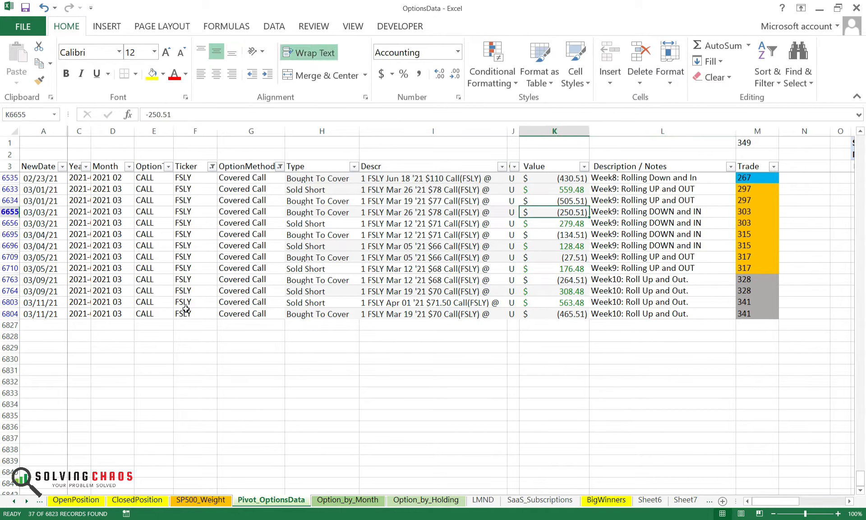
key(Left)
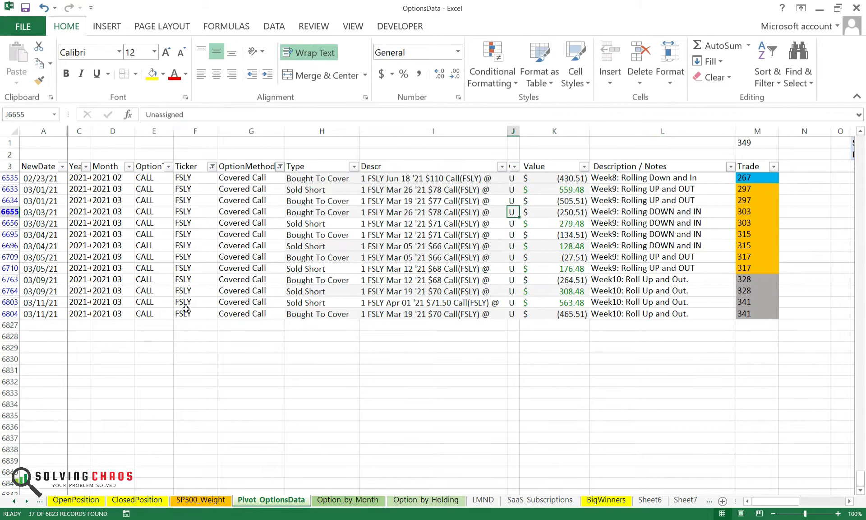
key(Up)
key(Up)
key(Up)
key(Left)
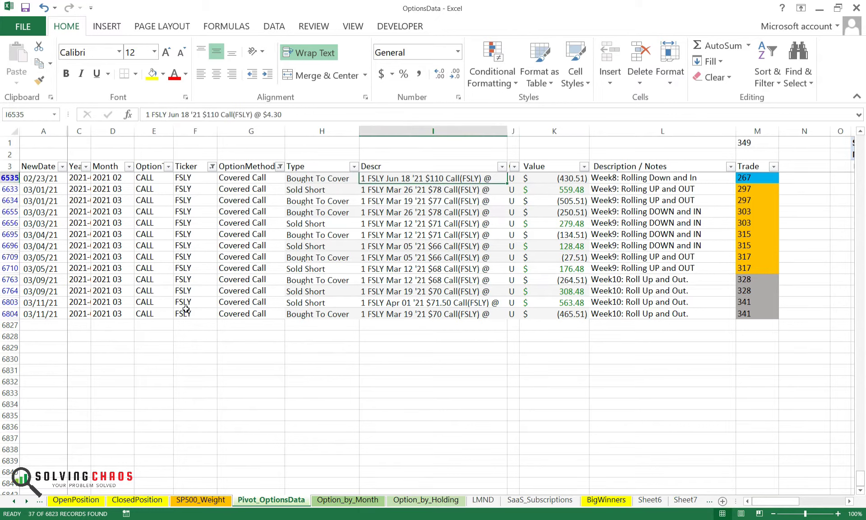
key(Right)
key(Right)
key(Right)
key(Left)
key(Left)
key(Left)
Step: Reselect the week 10 FSLY values, then select values from the week 8 roll onward for their sum
key(Down)
key(Right)
key(Right)
key(Right)
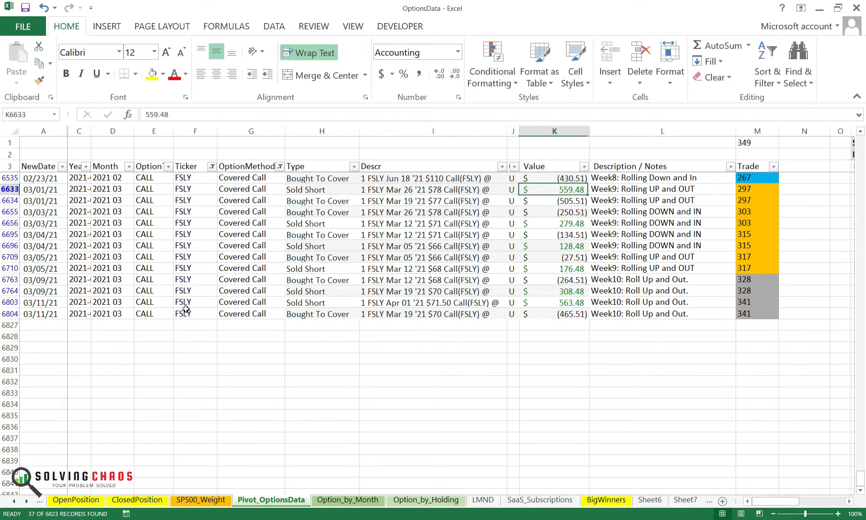
key(Down)
key(Down)
key(Down)
key(Down)
key(Down)
key(Down)
key(Left)
key(Down)
key(Down)
key(Down)
key(Down)
key(Down)
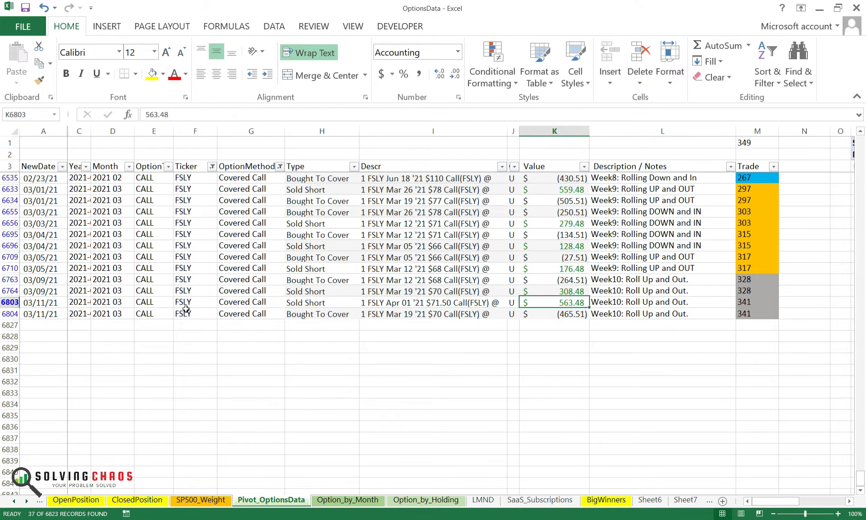
key(shift+Up)
key(shift+Up)
key(shift+Up)
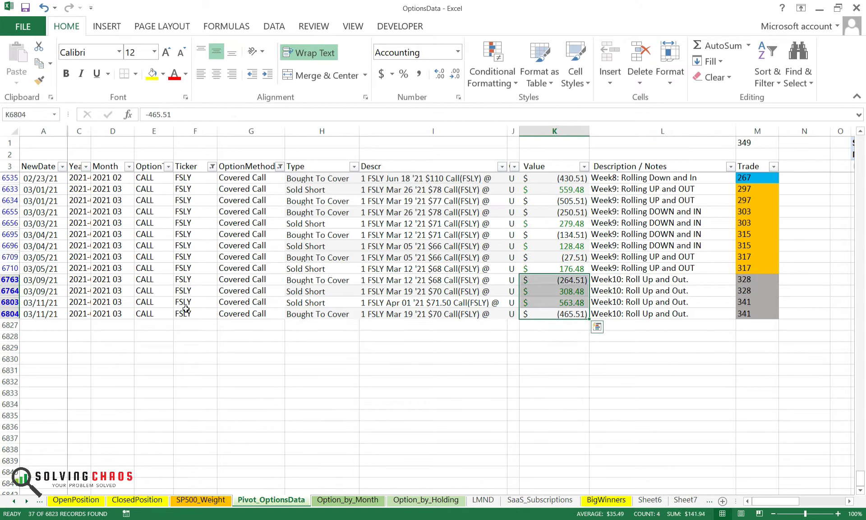
key(Up)
key(Up)
key(Up)
key(Up)
key(Up)
key(Up)
key(Up)
key(Up)
key(Up)
key(Up)
key(Up)
key(Up)
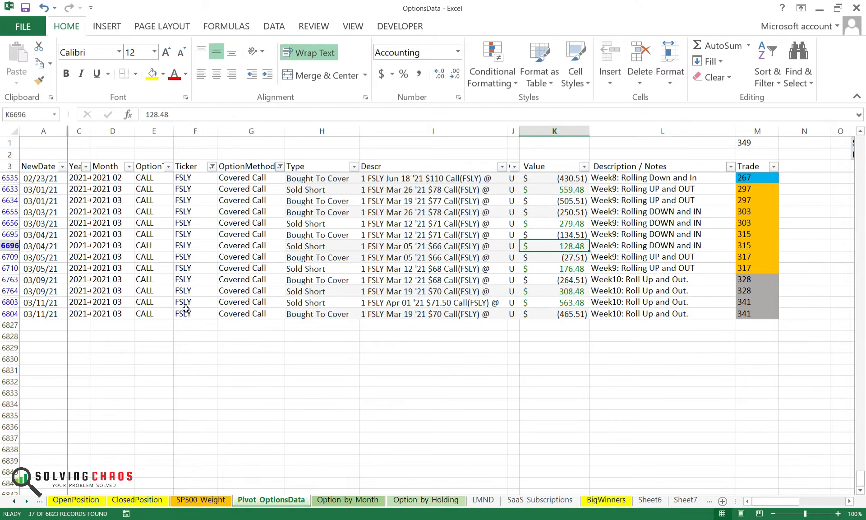
key(Up)
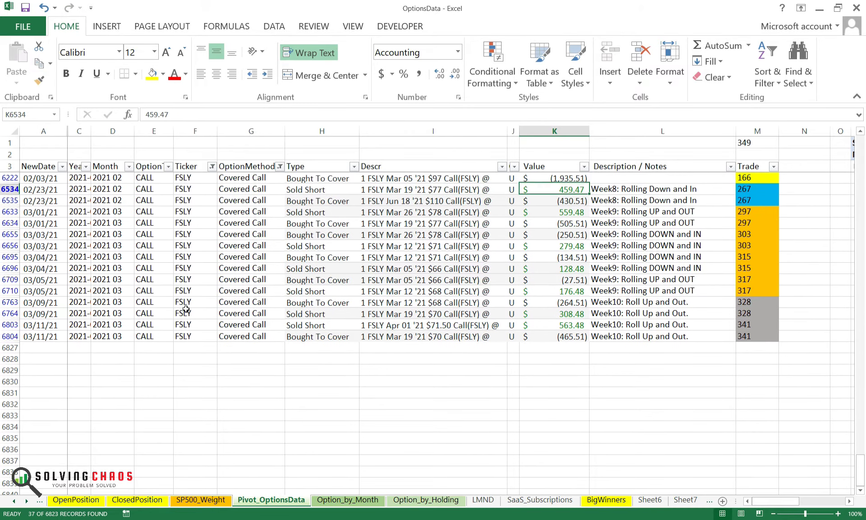
key(shift+Down)
key(shift+Down)
key(shift+Down)
key(shift+Down)
key(shift+Down)
key(shift+Down)
key(shift+Down)
key(shift+Down)
key(shift+Down)
key(shift+Down)
key(shift+Down)
key(shift+Down)
key(shift+Down)
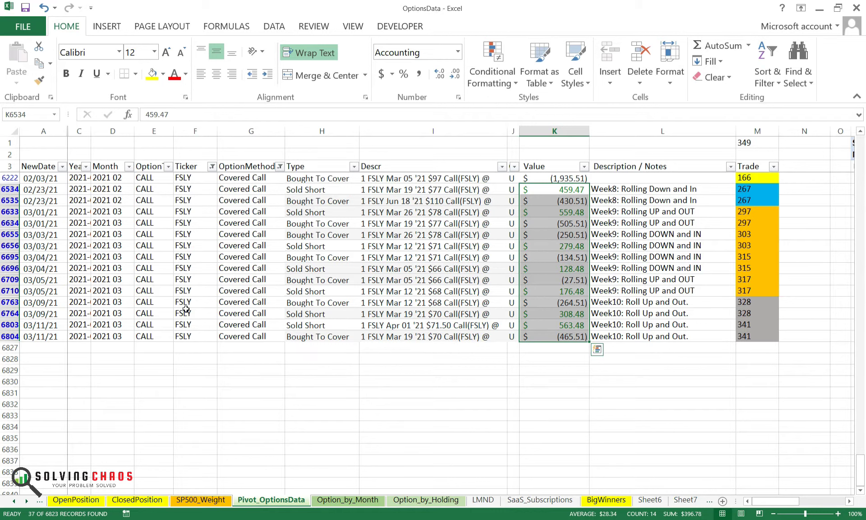
Step: Select the week 9 FSLY values to read their sum, then switch to the Option_by_Month pivot
key(Left)
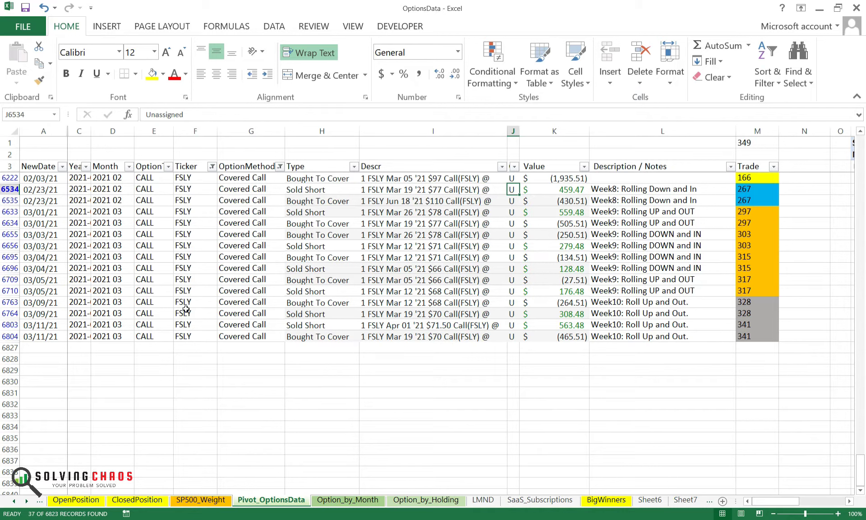
key(Right)
key(Down)
key(Down)
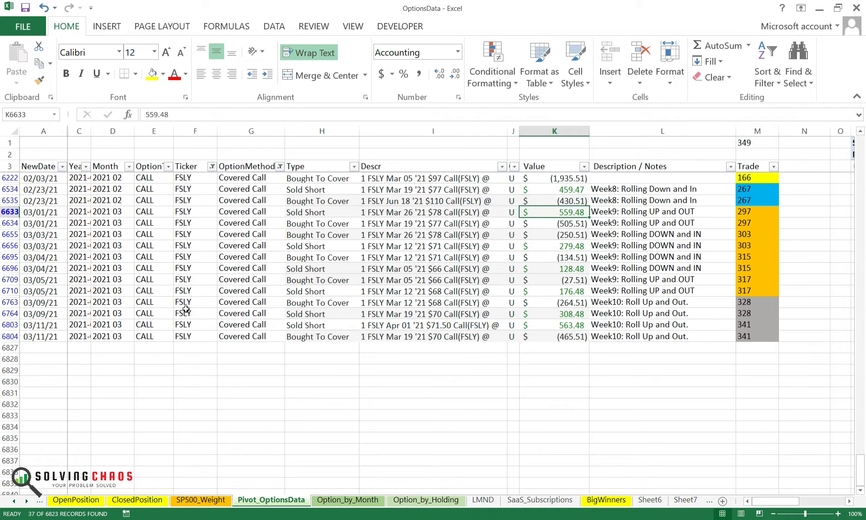
key(shift+Down)
key(shift+Down)
key(shift+Down)
key(shift+Down)
key(shift+Down)
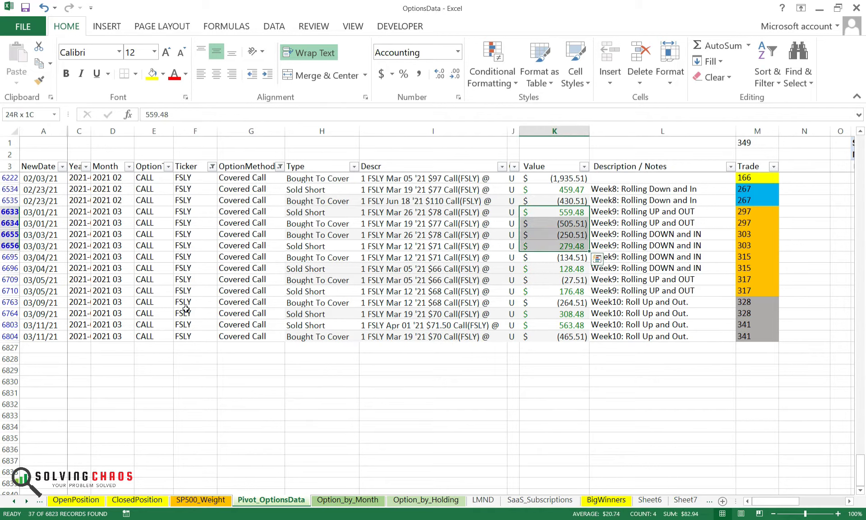
key(Down)
key(Down)
key(Down)
key(Down)
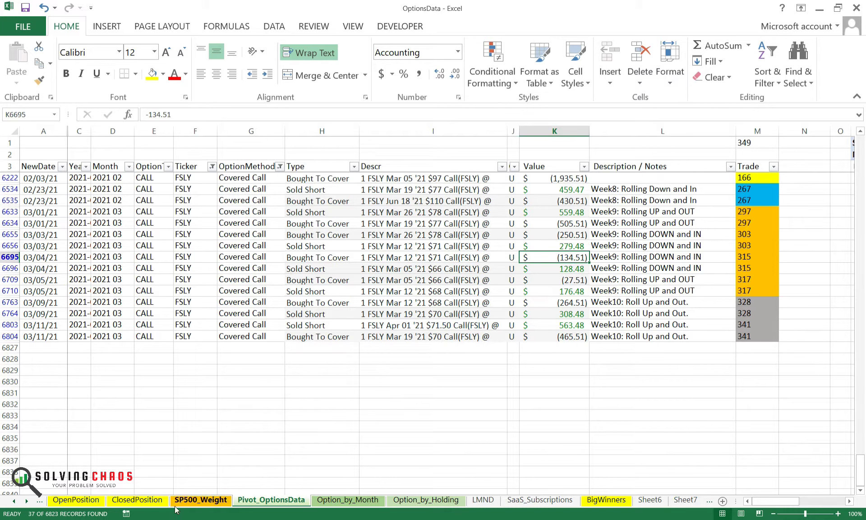
key(ctrl+Page_Down)
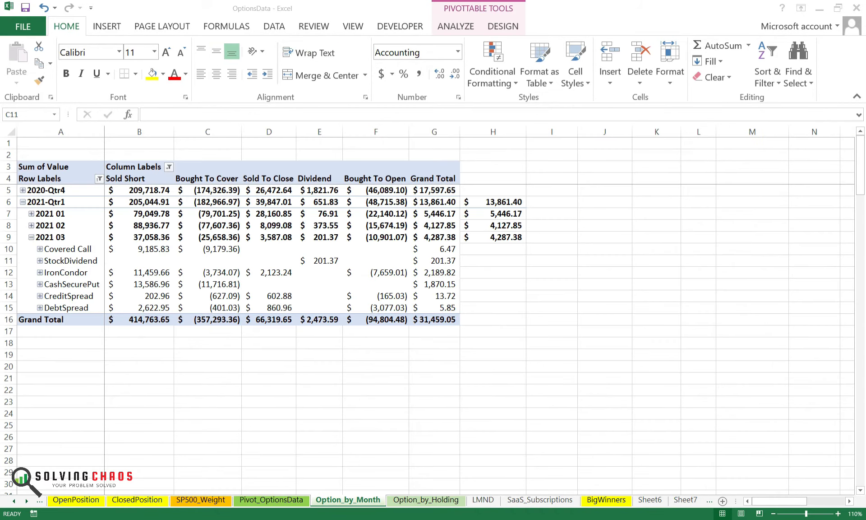
Step: Glance at the newest trades' Type entries, then refresh the Option_by_Month pivot with the new trades
click(282, 501)
drag(318, 414, 335, 242)
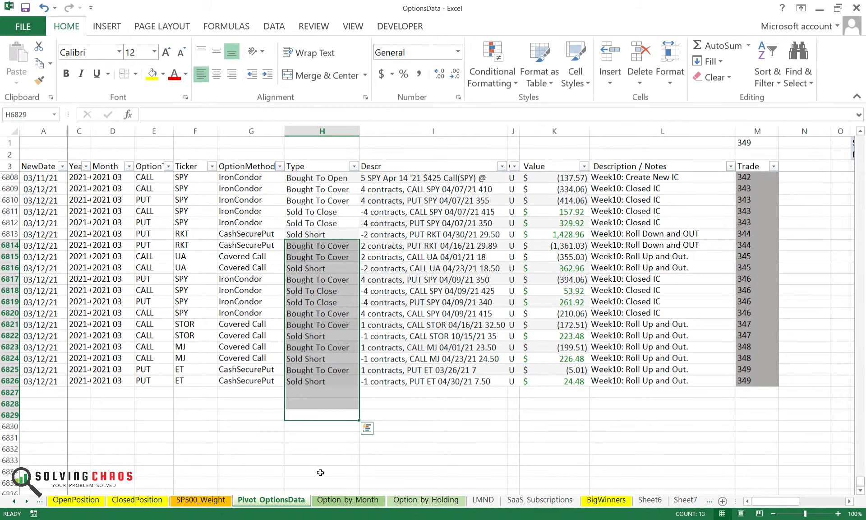
click(328, 504)
right_click(267, 273)
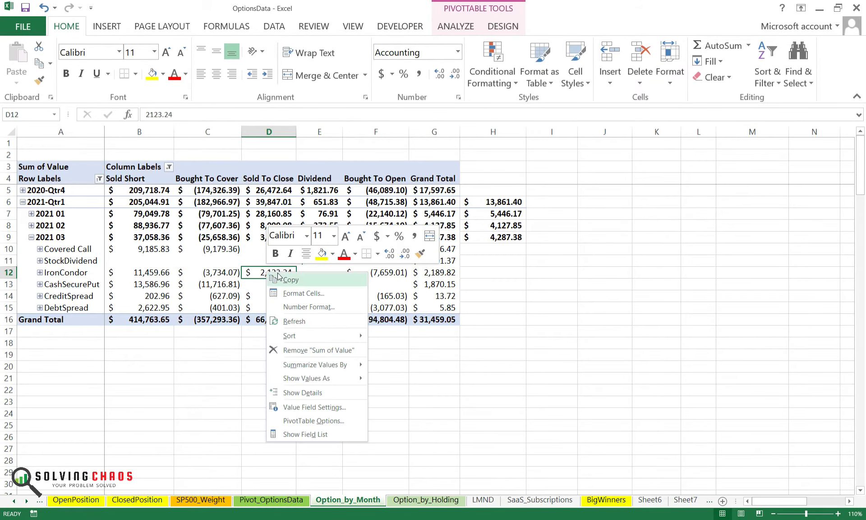
click(303, 323)
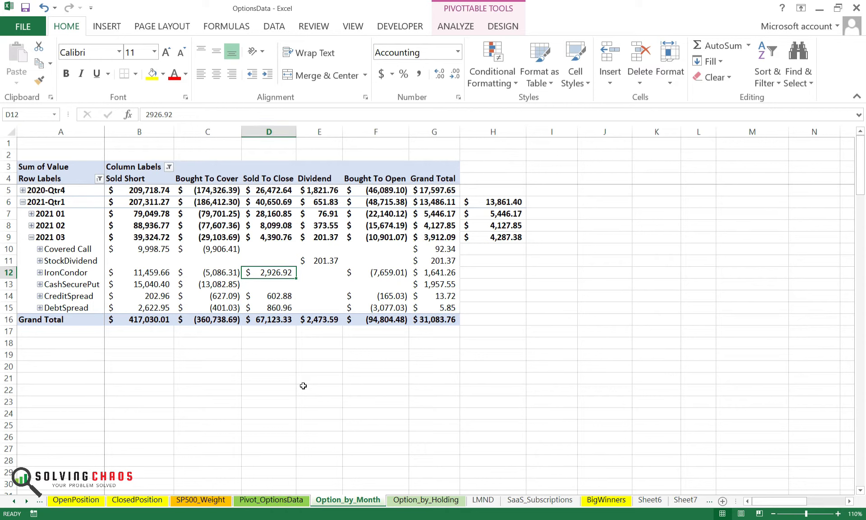
Step: Copy the 2021 03 grand total into the adjacent cell so it reads 3,912.09, then return to Pivot_OptionsData
click(440, 237)
key(ctrl+c)
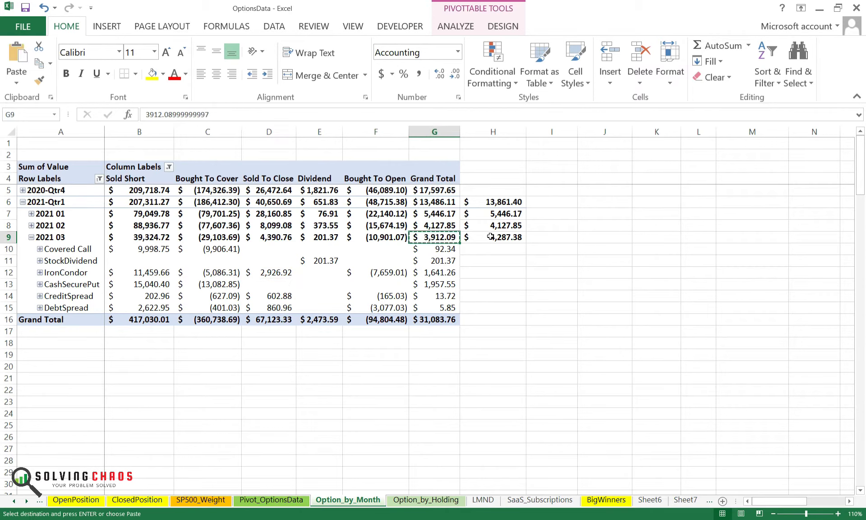
click(485, 237)
key(ctrl+v)
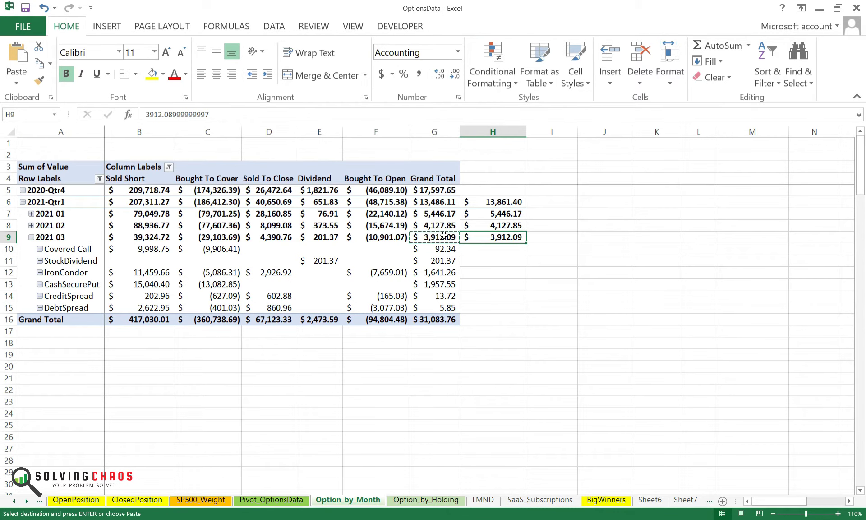
key(ctrl+c)
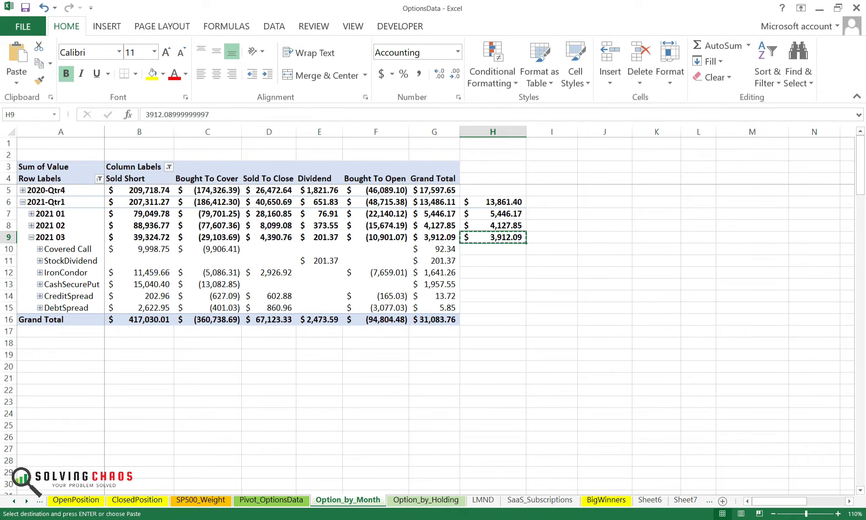
click(272, 499)
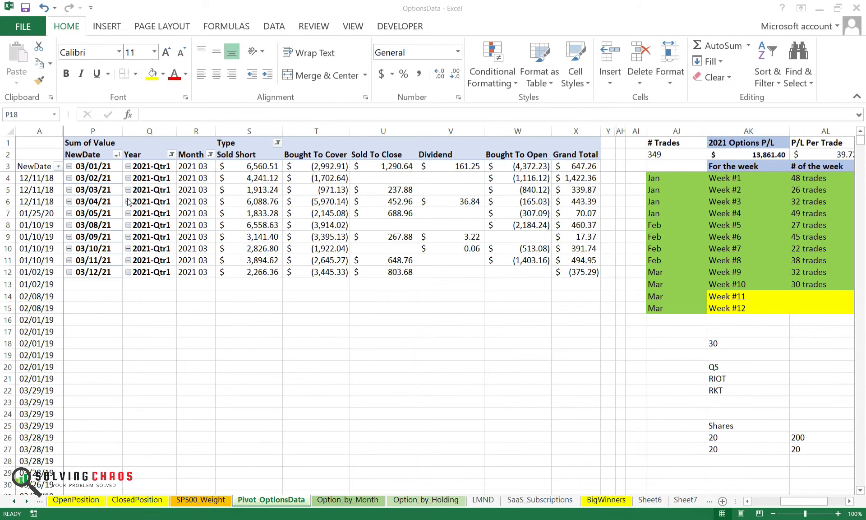
Step: Refresh the weekly pivot and check the latest trade date 03/12/21 and its grand total
right_click(206, 209)
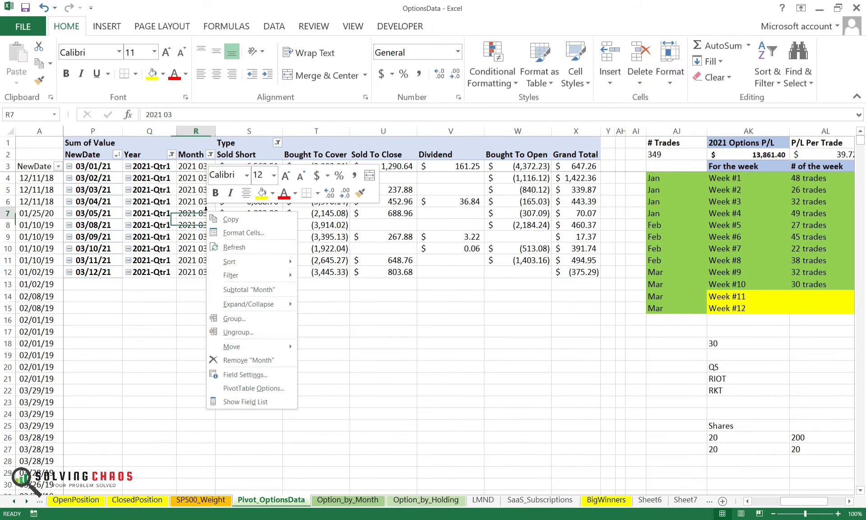
click(244, 248)
click(93, 272)
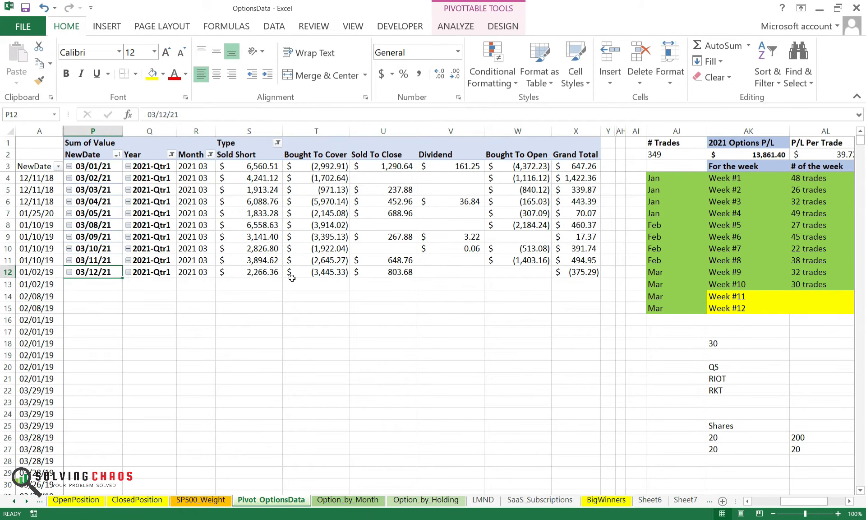
click(579, 273)
Step: Copy the 2021 Options P/L total of 13,486.11 and the overall P/L per trade figure
key(Left)
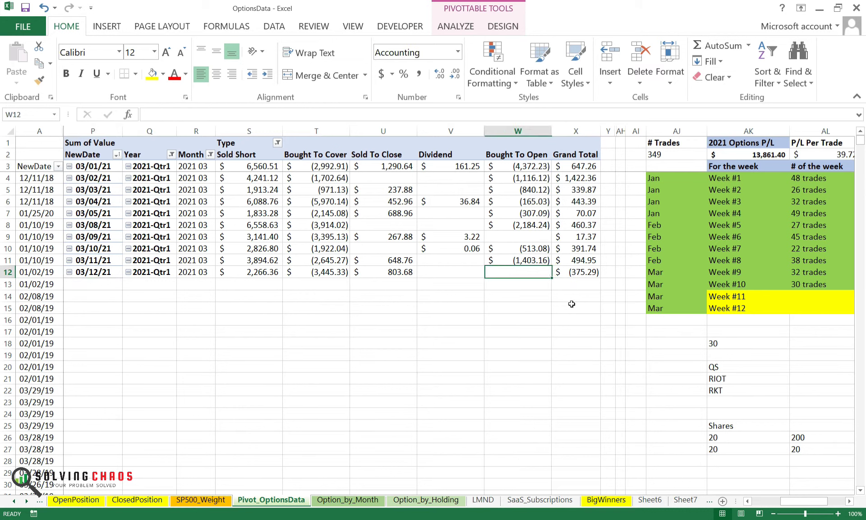
key(Right)
key(Right)
key(Right)
key(Right)
key(Right)
key(Left)
key(Left)
key(Left)
key(Right)
key(Right)
key(Right)
key(Right)
key(Right)
key(Right)
key(Right)
key(Right)
key(Right)
key(Right)
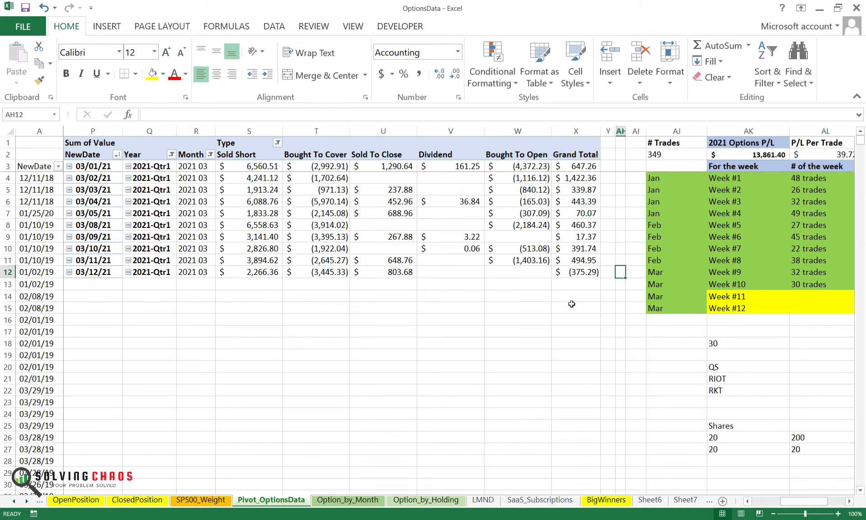
key(Up)
key(Up)
key(Up)
key(Up)
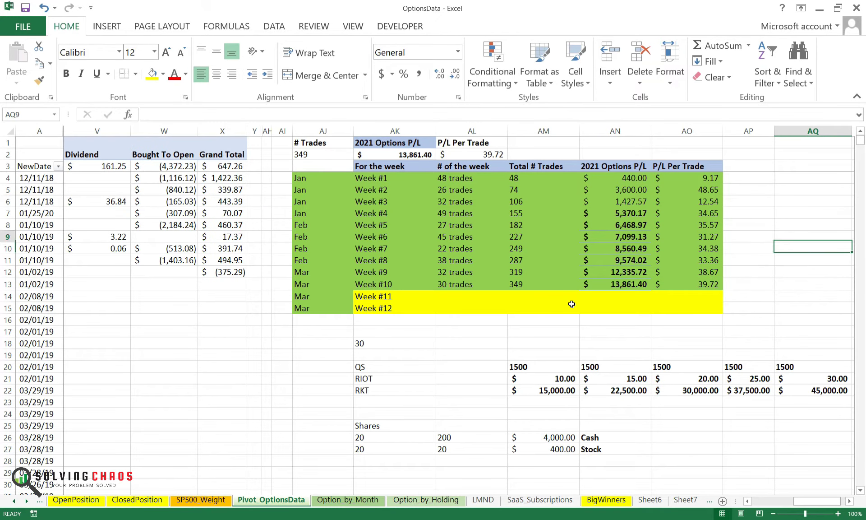
key(Left)
key(Left)
key(Left)
key(Left)
key(Left)
key(Left)
key(Left)
key(Left)
key(Up)
key(Up)
key(Up)
key(Up)
key(Up)
key(Up)
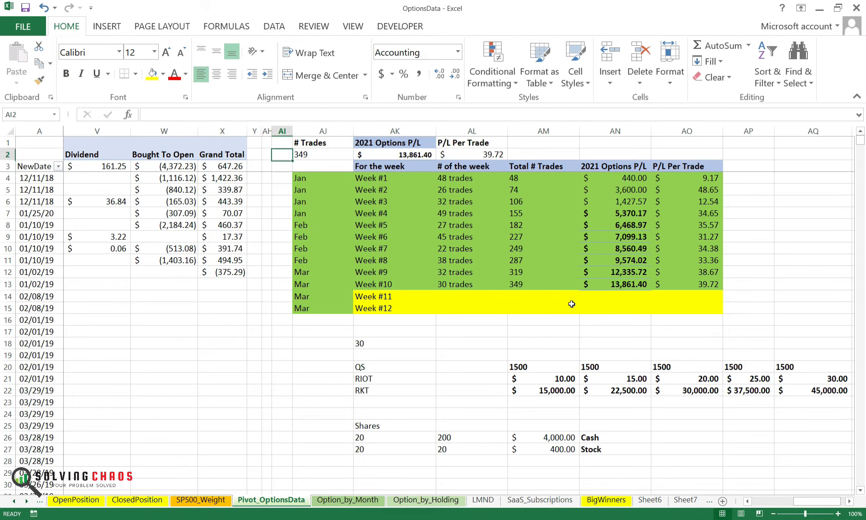
key(Right)
key(Right)
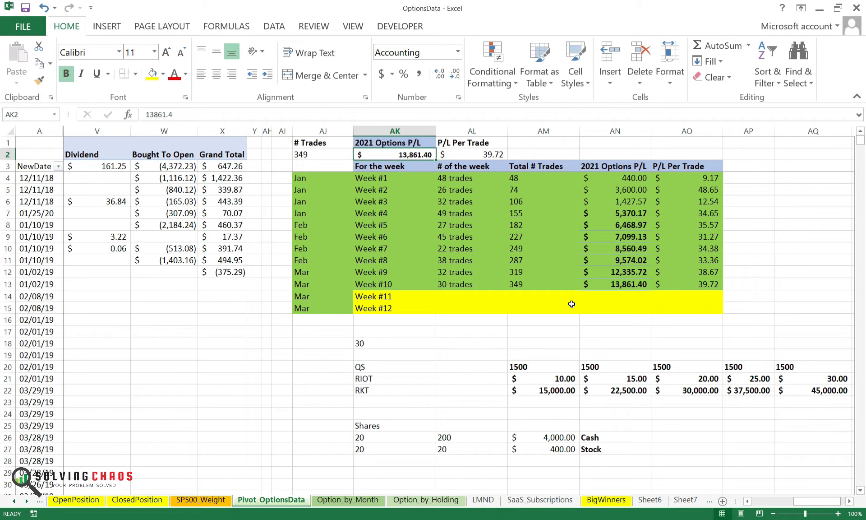
key(ctrl+z)
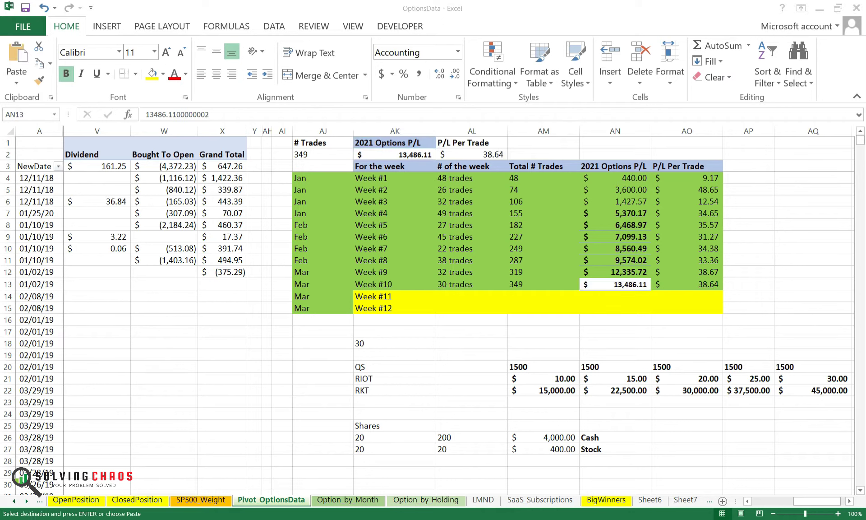
key(ctrl+c)
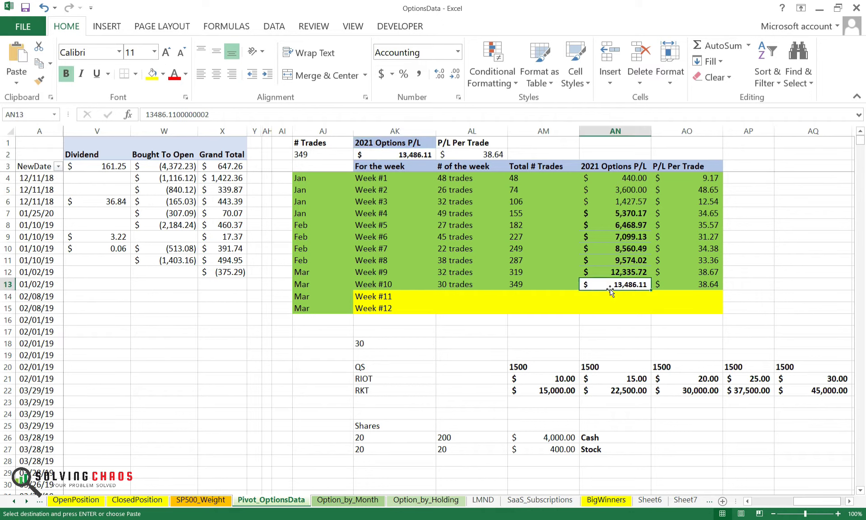
click(493, 155)
key(ctrl+c)
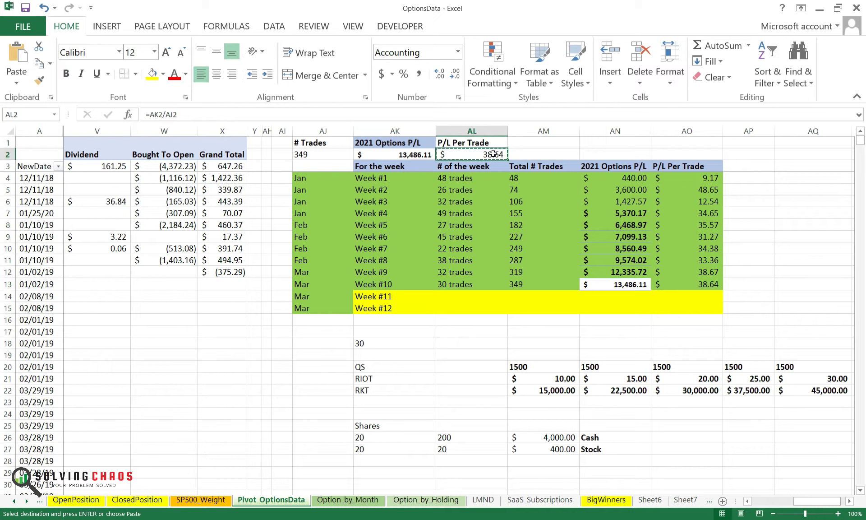
Step: Shade the week 10 P/L cell green and recheck the Week #10 trade count
click(703, 288)
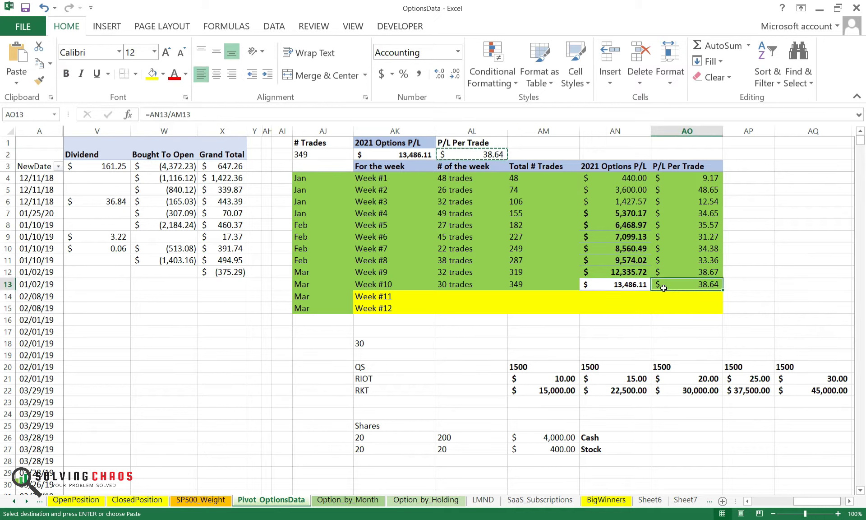
click(641, 285)
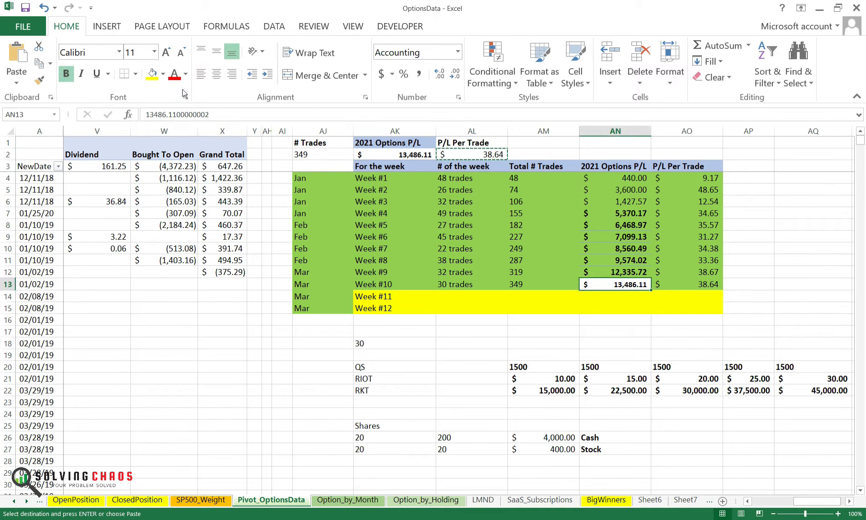
click(163, 74)
click(200, 181)
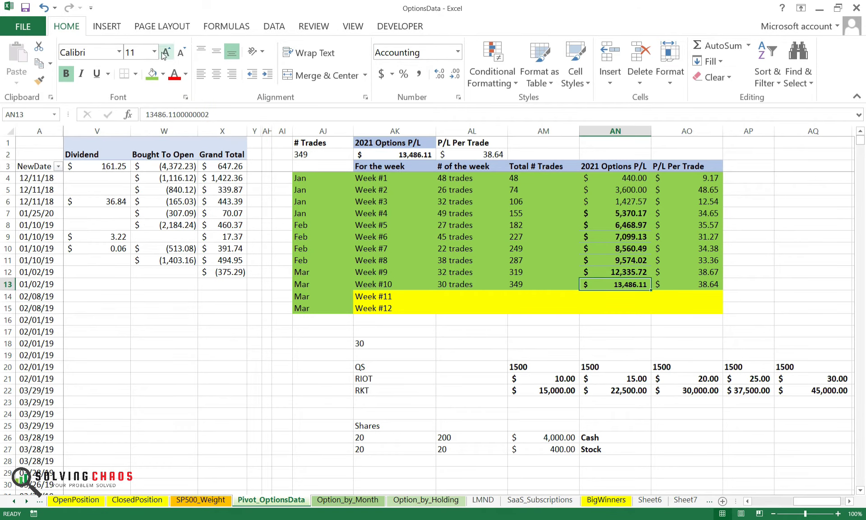
click(480, 351)
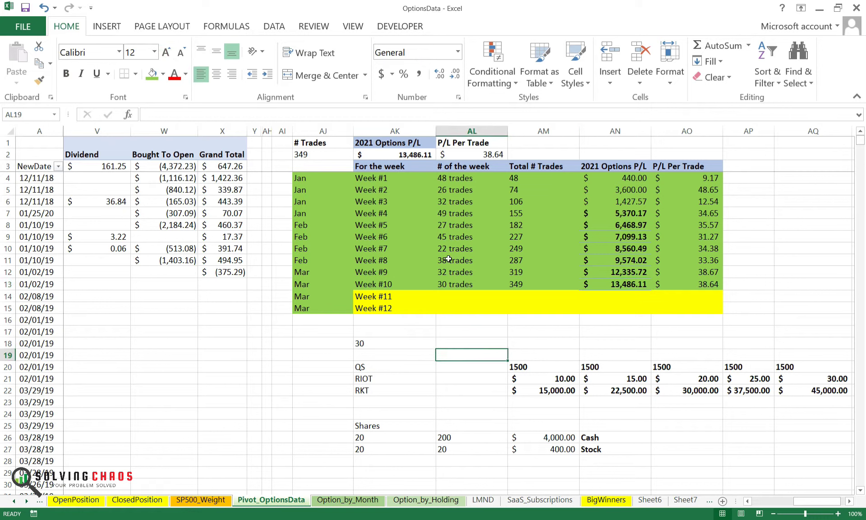
click(472, 280)
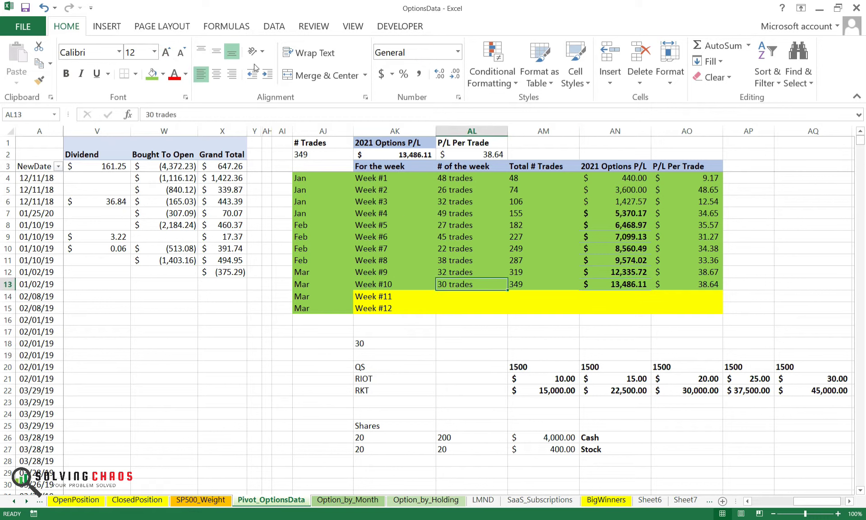
Step: Save the workbook and bring the pivot's NewDate column P into view
click(25, 7)
click(190, 344)
key(Left)
key(Left)
key(Left)
key(Left)
key(Left)
key(Left)
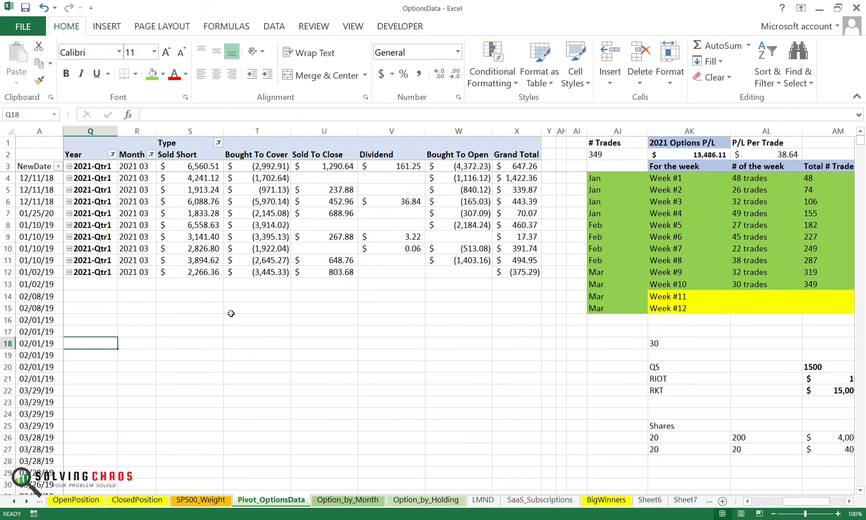
click(510, 273)
click(121, 294)
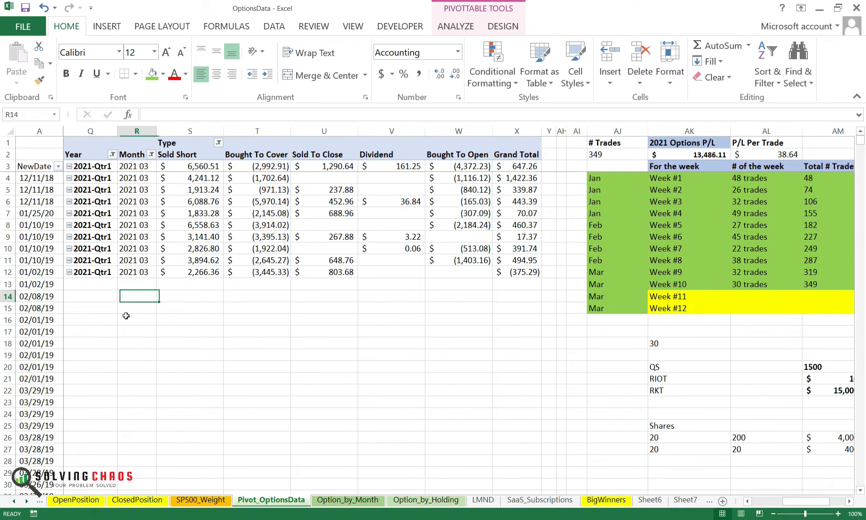
key(Up)
key(Up)
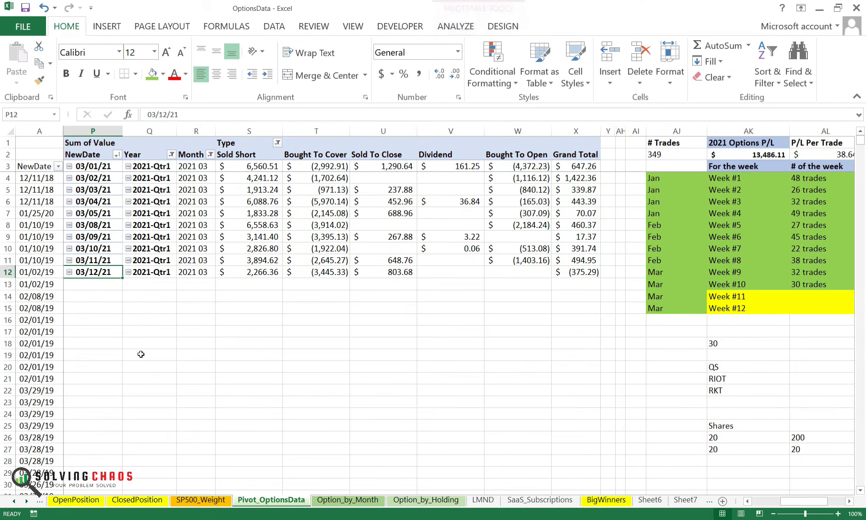
key(Right)
key(Right)
key(Right)
key(Right)
key(Right)
key(Right)
key(Right)
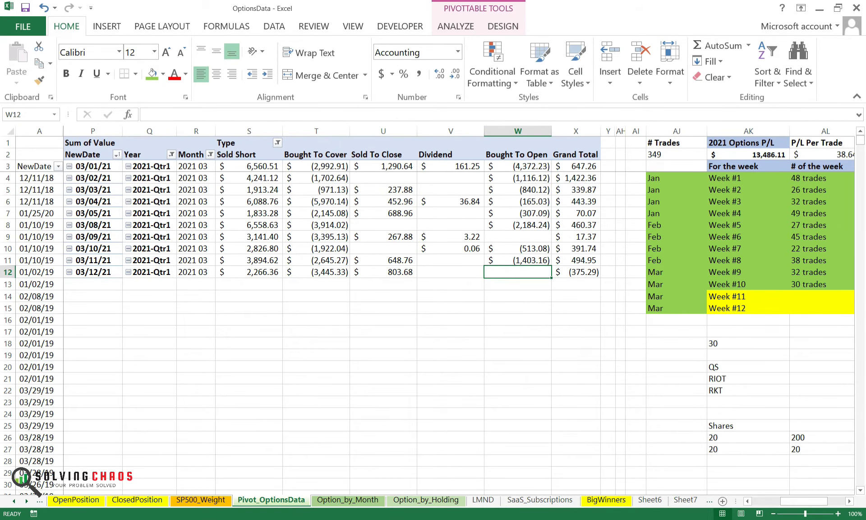
key(ctrl+Page_Up)
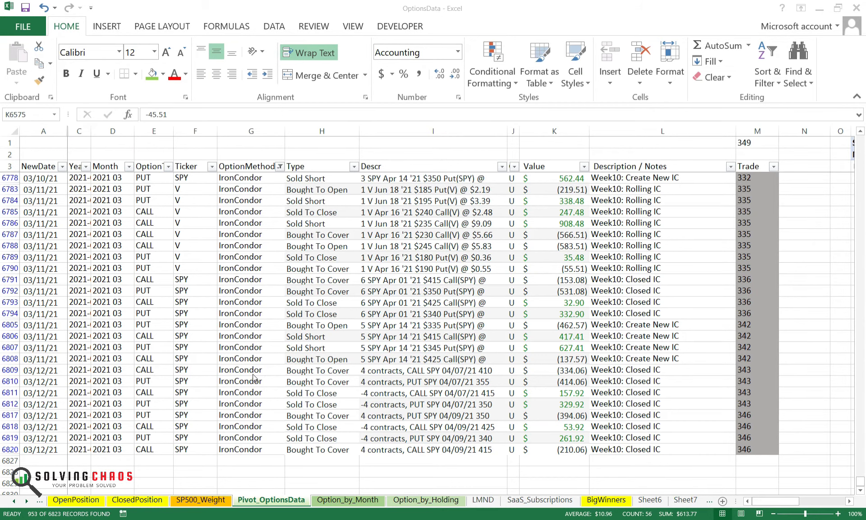
scroll(253, 380, up, 2)
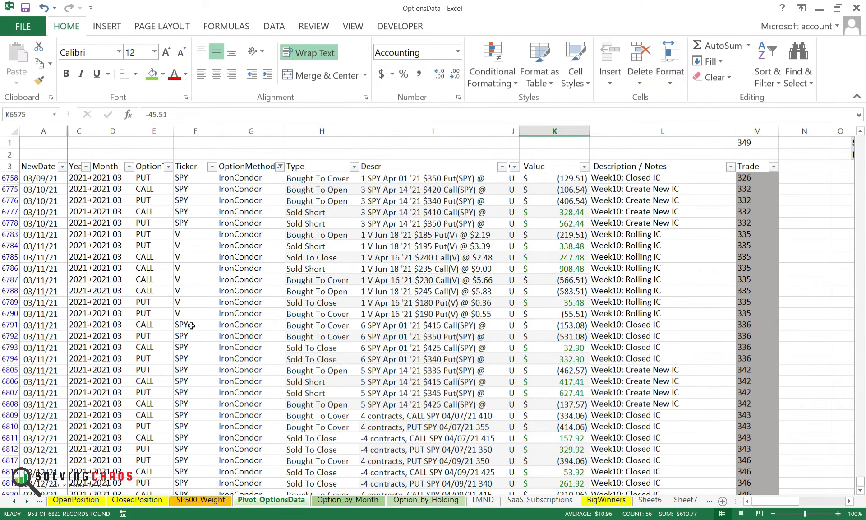
scroll(192, 326, up, 3)
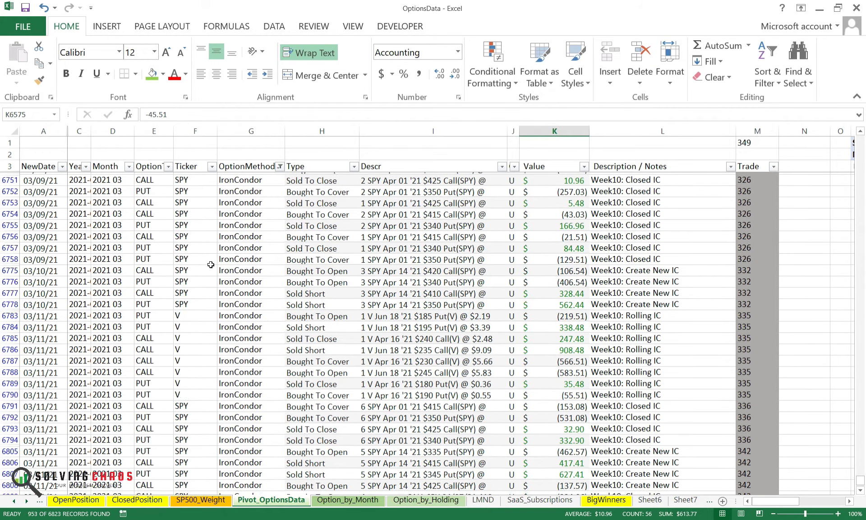
scroll(211, 265, up, 2)
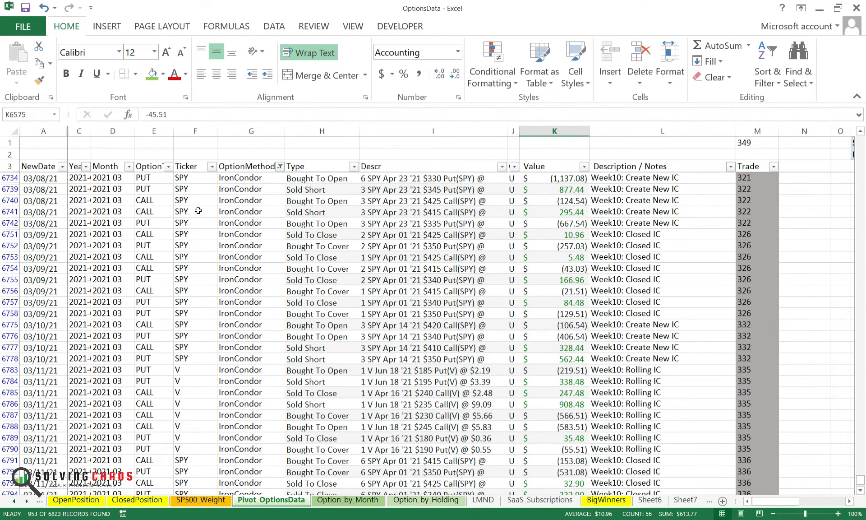
scroll(199, 211, up, 3)
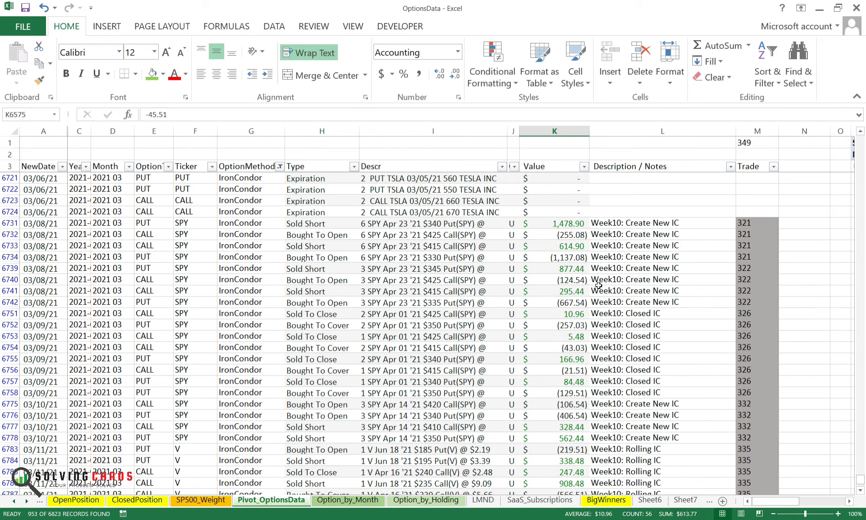
click(666, 261)
click(646, 347)
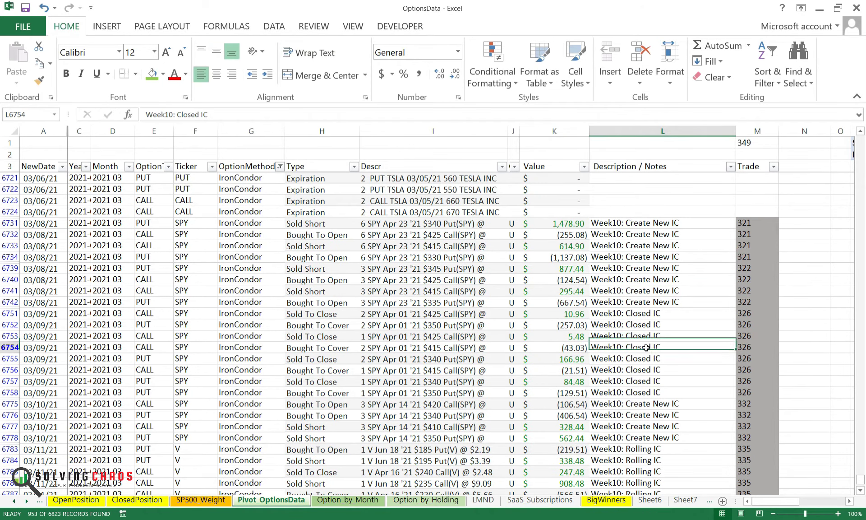
scroll(645, 346, down, 2)
click(636, 345)
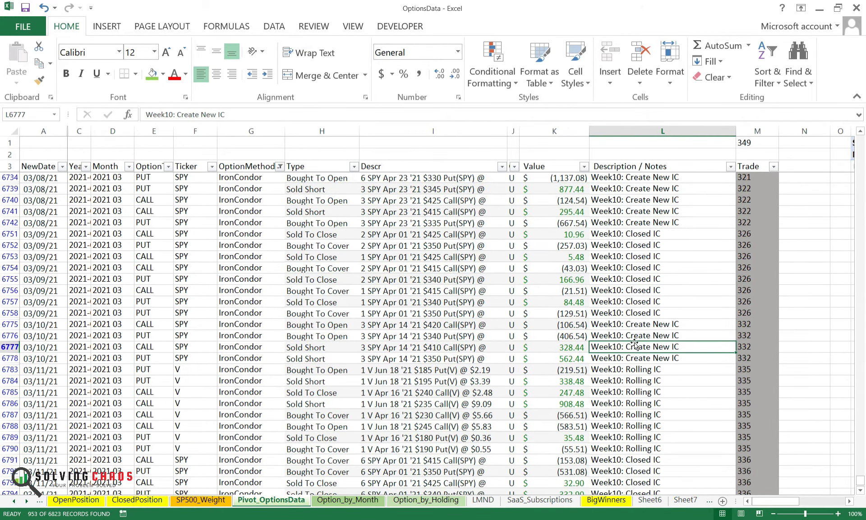
scroll(636, 346, down, 2)
click(636, 347)
scroll(643, 370, down, 2)
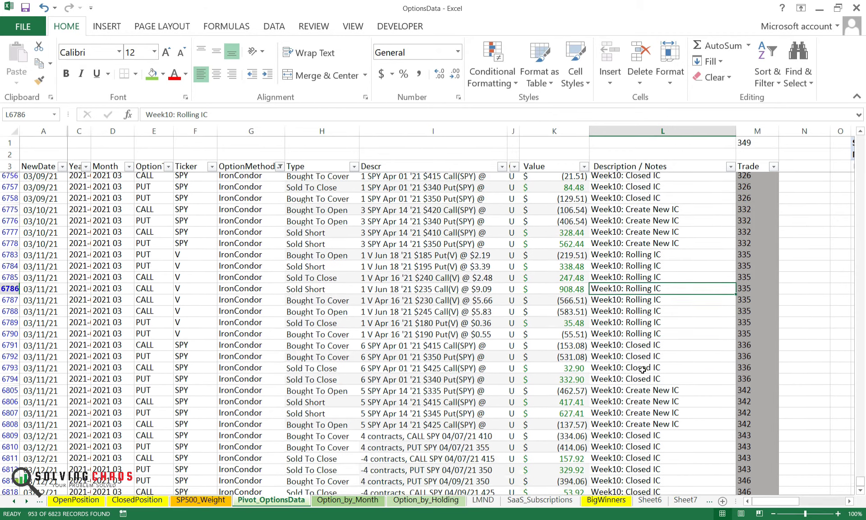
scroll(643, 361, down, 1)
click(626, 336)
scroll(627, 347, down, 2)
click(631, 313)
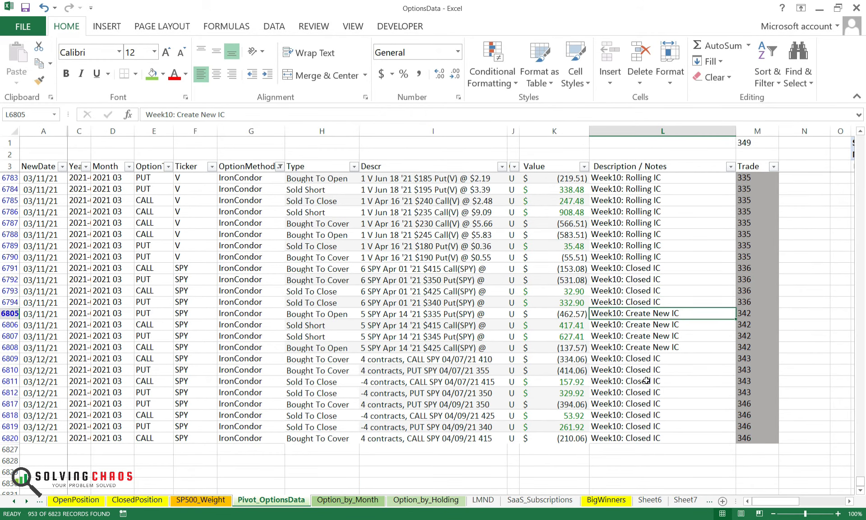
click(646, 381)
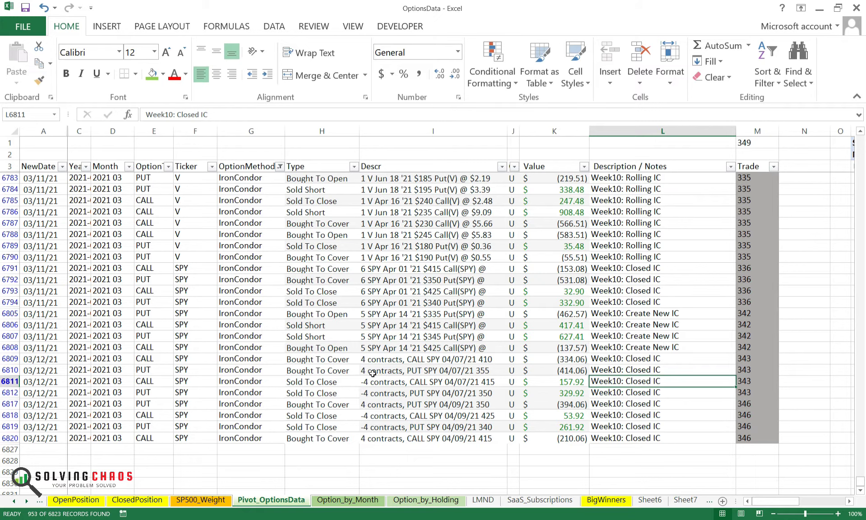
scroll(373, 373, up, 2)
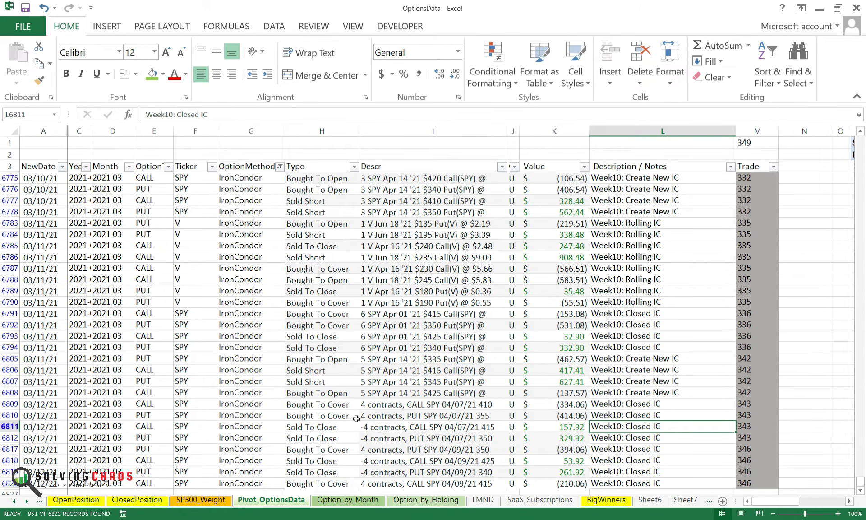
scroll(388, 302, up, 3)
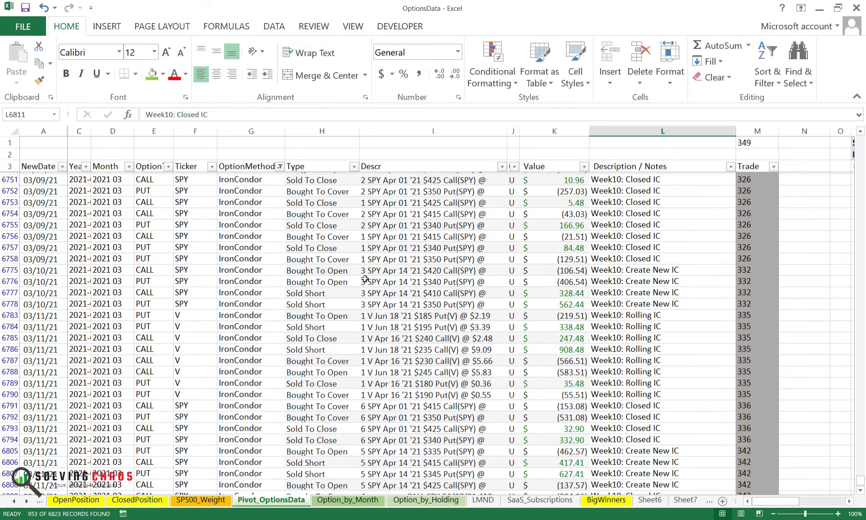
scroll(365, 279, up, 3)
scroll(366, 279, down, 5)
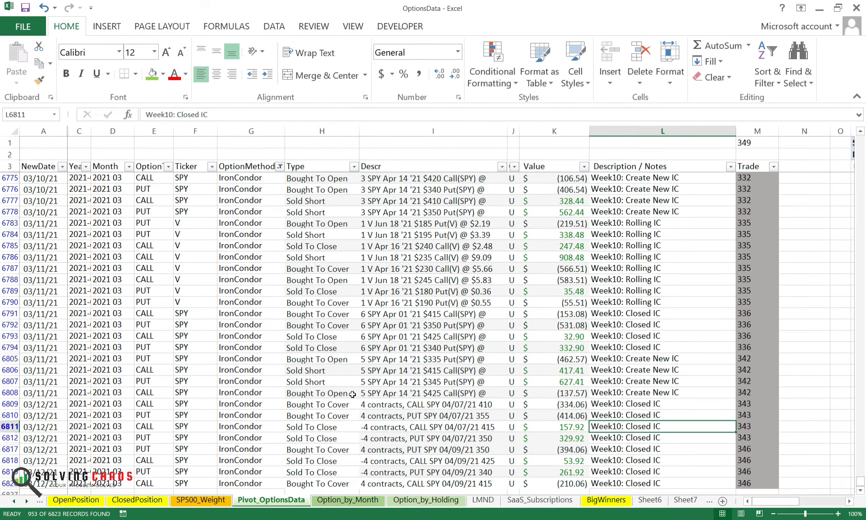
scroll(352, 394, down, 2)
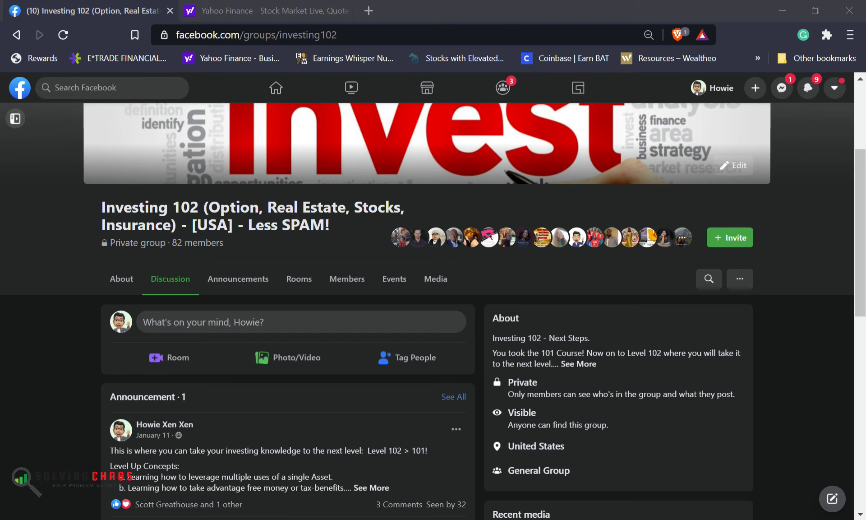
Step: Scroll up and down through the Investing 102 group's January 11 announcement on Level 102 concepts
scroll(63, 274, up, 4)
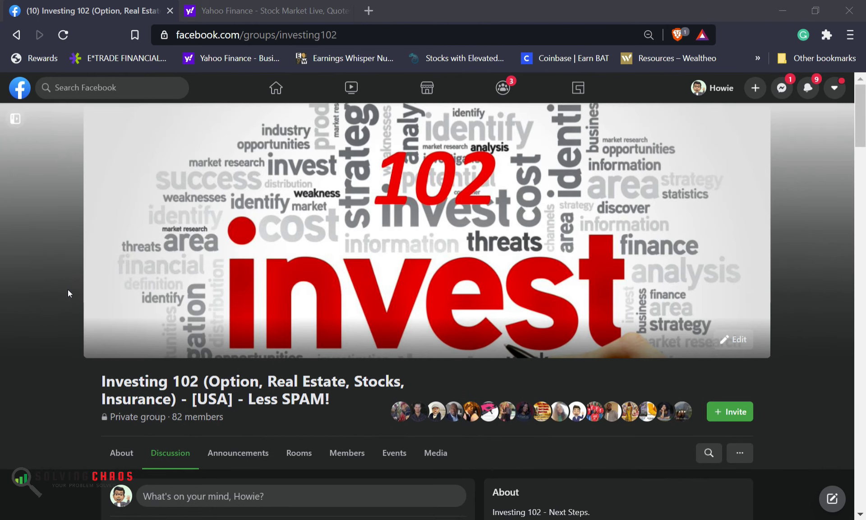
scroll(64, 294, down, 1)
scroll(64, 294, up, 1)
scroll(63, 334, down, 6)
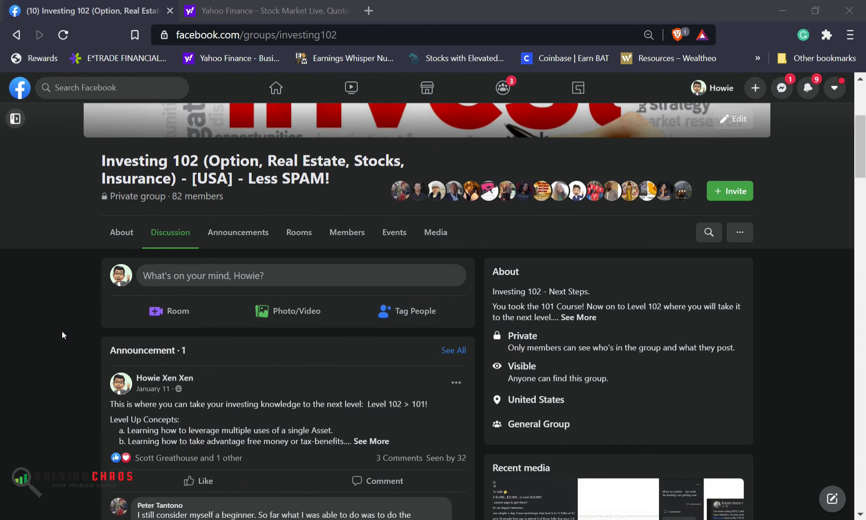
scroll(62, 336, up, 6)
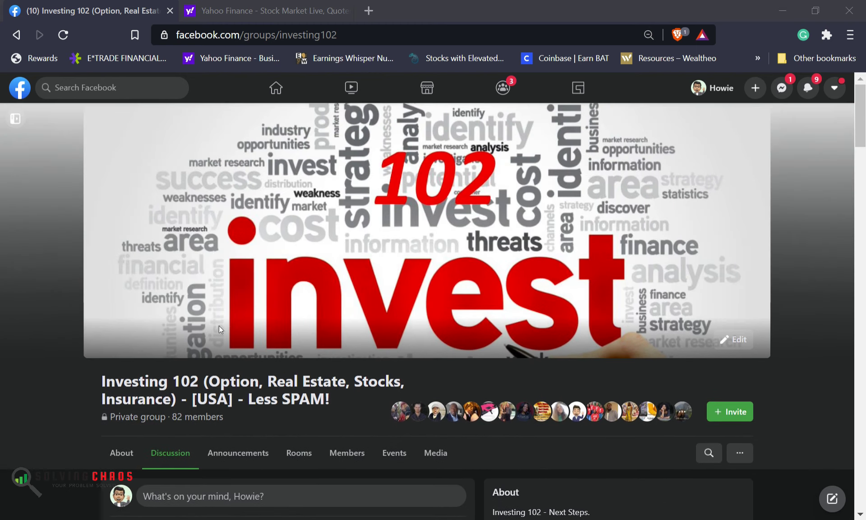
scroll(64, 307, down, 3)
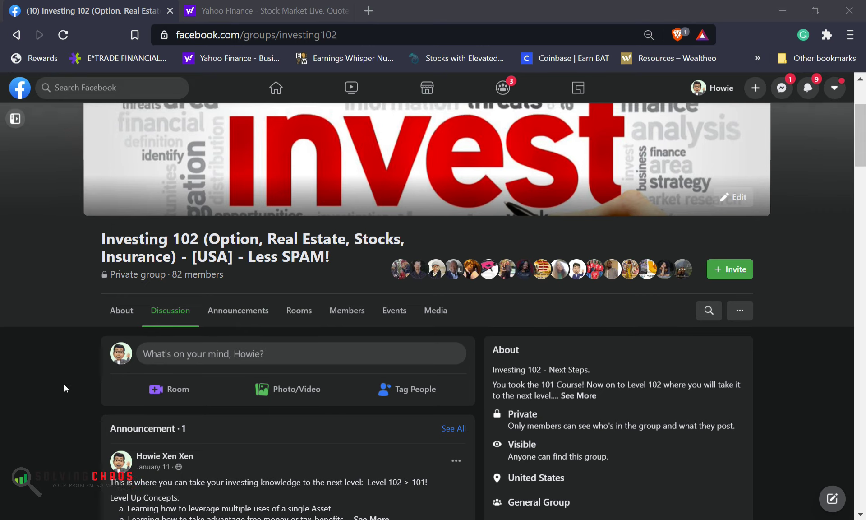
scroll(64, 384, up, 3)
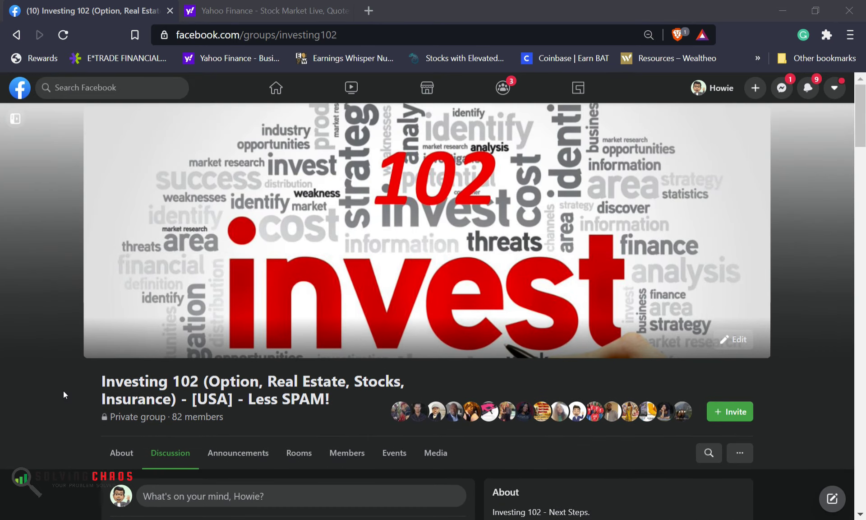
scroll(64, 391, down, 5)
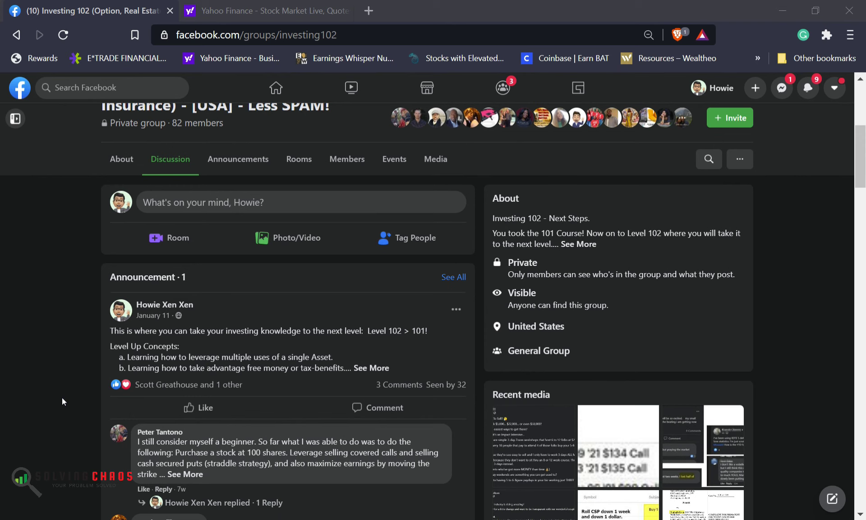
key(ctrl+w)
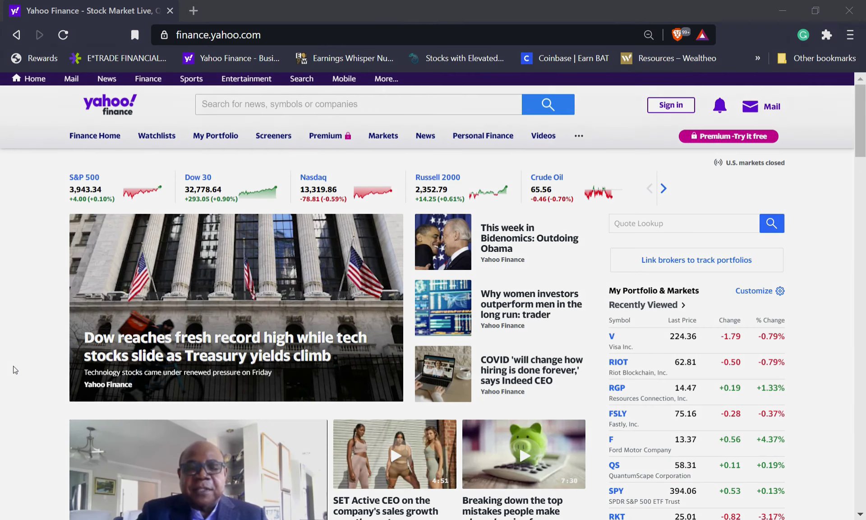